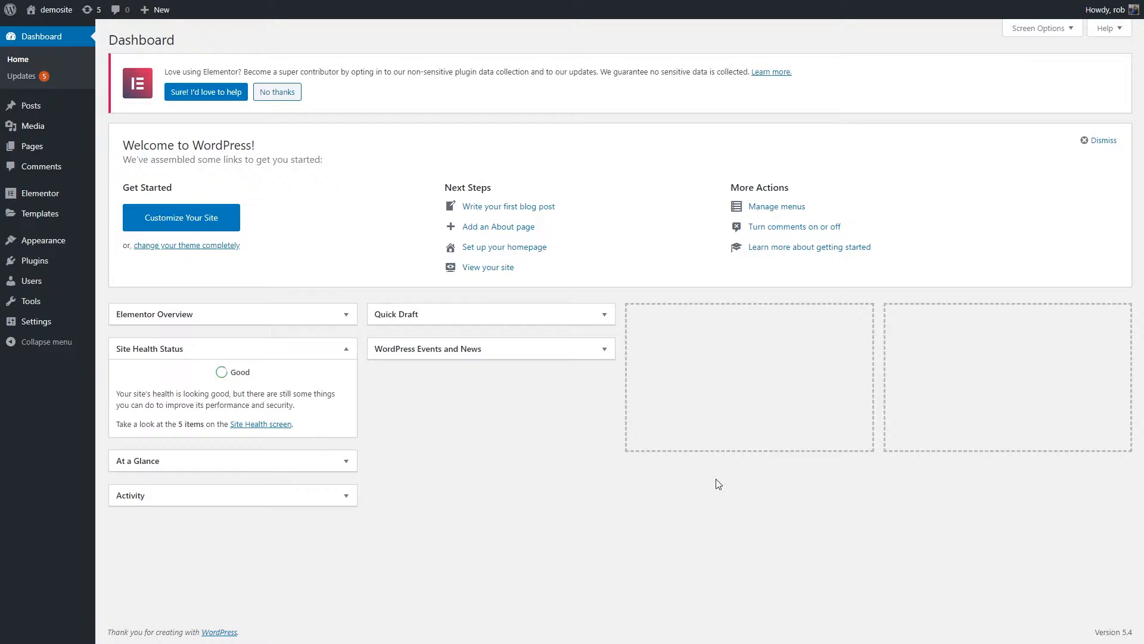
# Create a new Elementor template of type Header named demo_nav
pyautogui.click(35, 222)
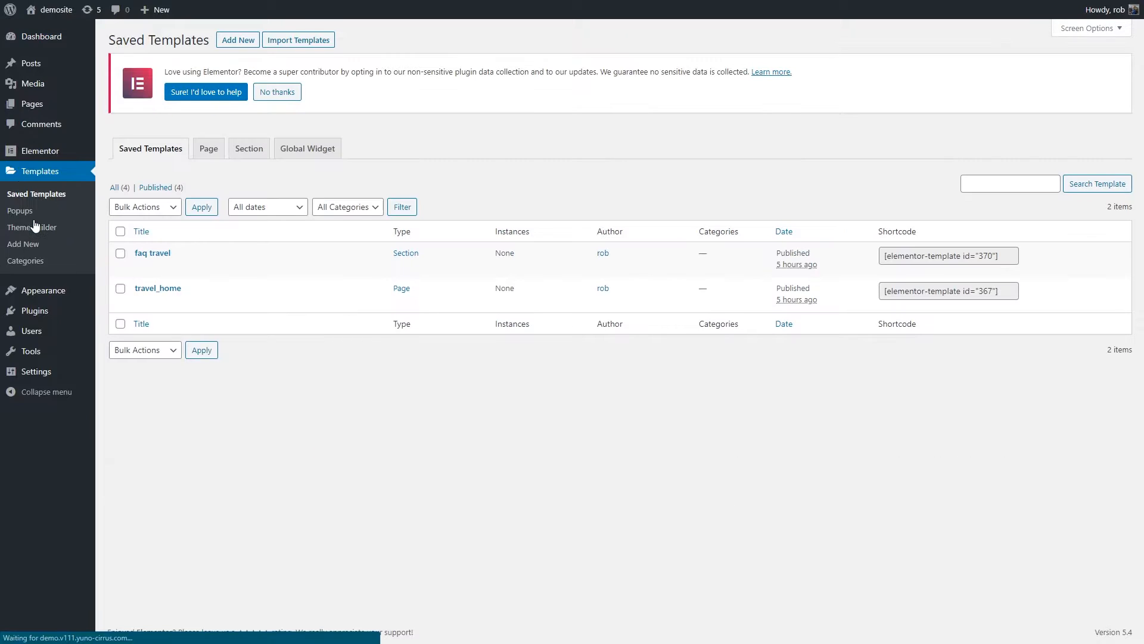
pyautogui.click(233, 40)
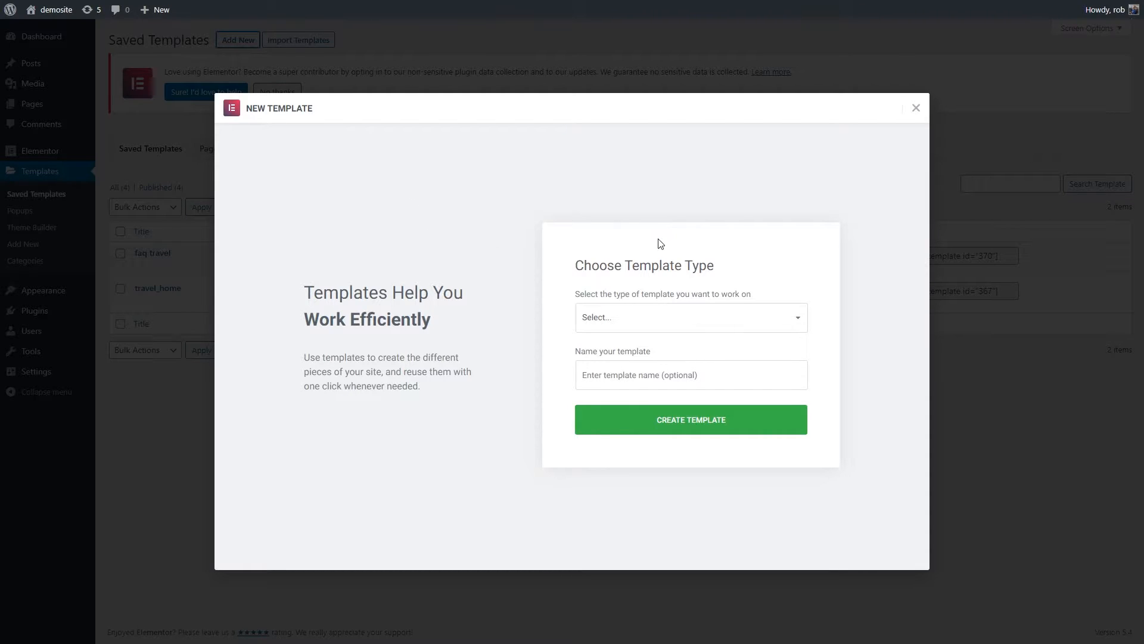
pyautogui.click(650, 319)
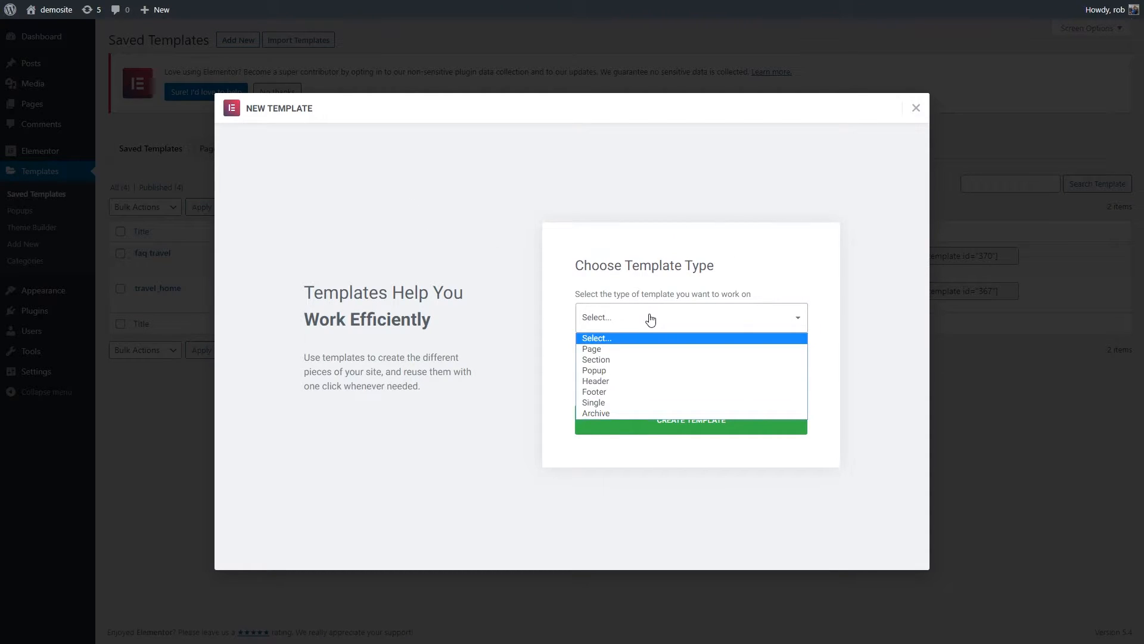
pyautogui.click(598, 381)
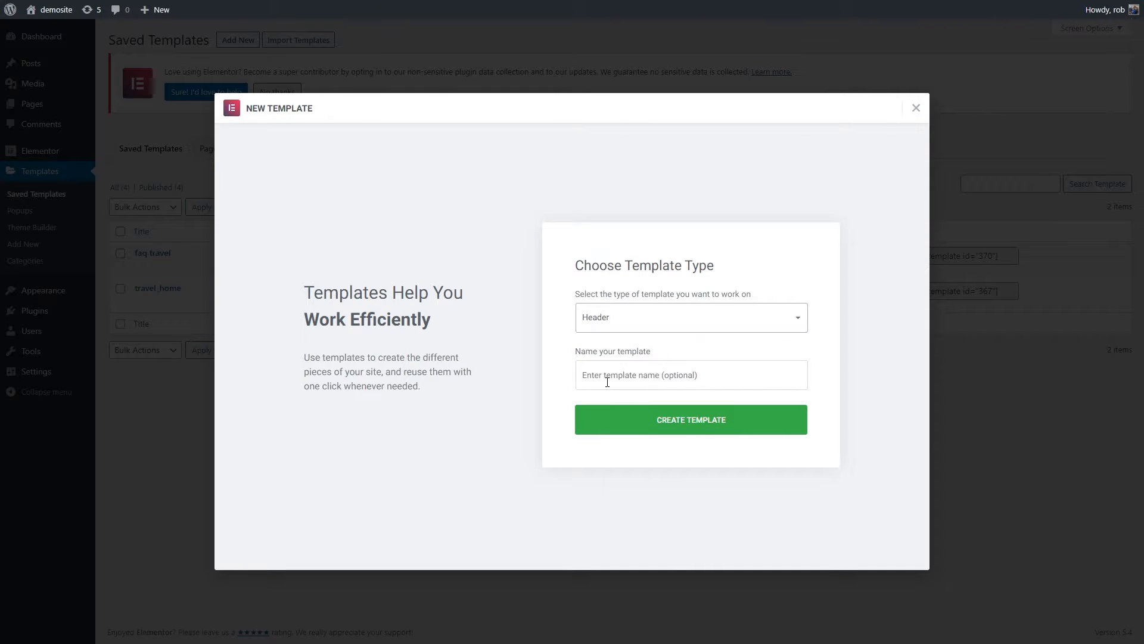
pyautogui.click(618, 375)
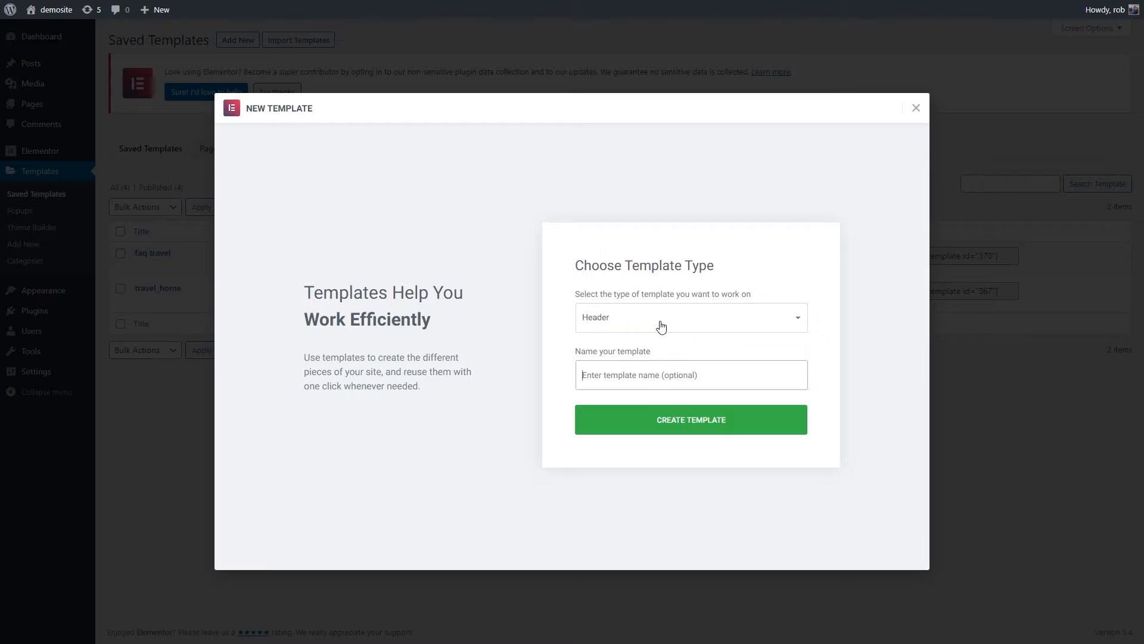
pyautogui.write('demo_nav')
pyautogui.click(690, 424)
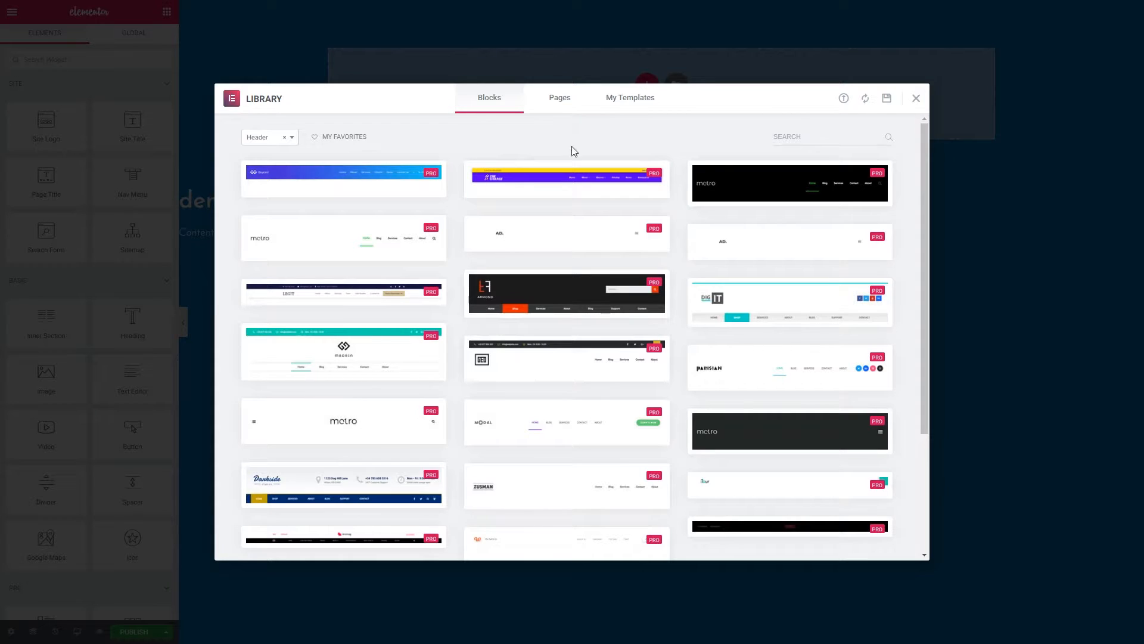
# Insert the premade blue gradient header block with logo, menu and phone number from the block library
pyautogui.moveTo(563, 184)
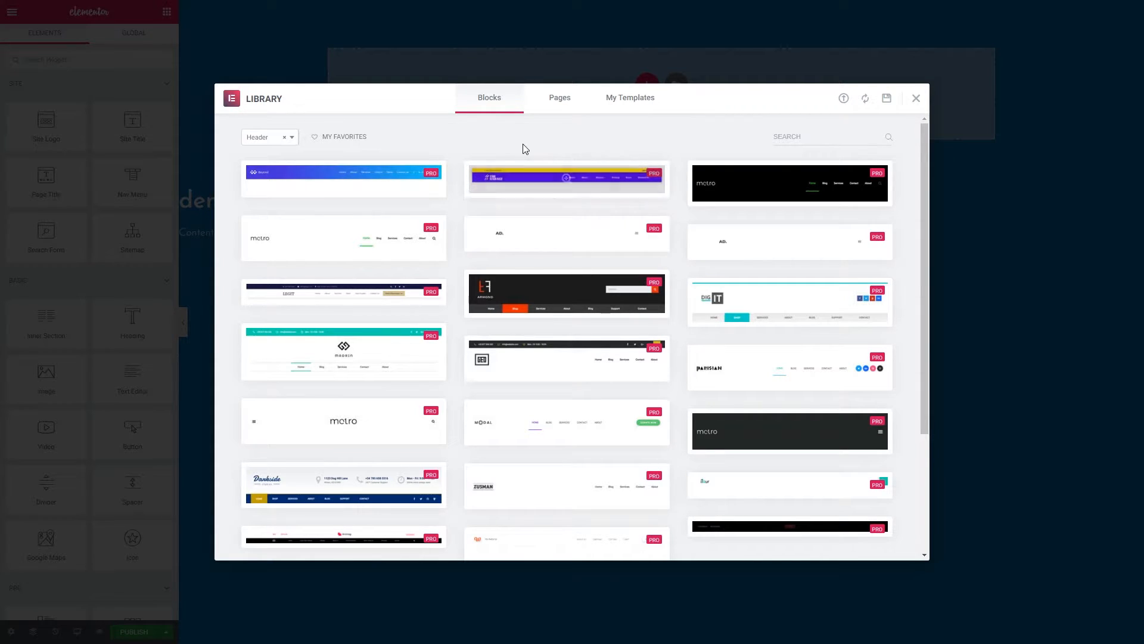
pyautogui.moveTo(322, 179)
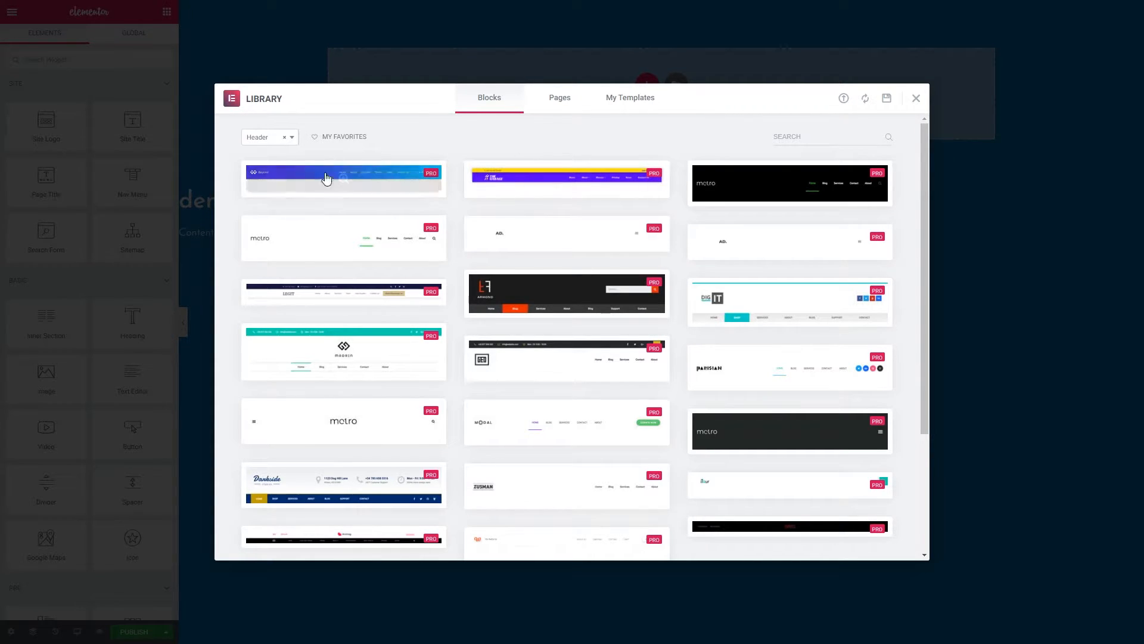
pyautogui.click(272, 188)
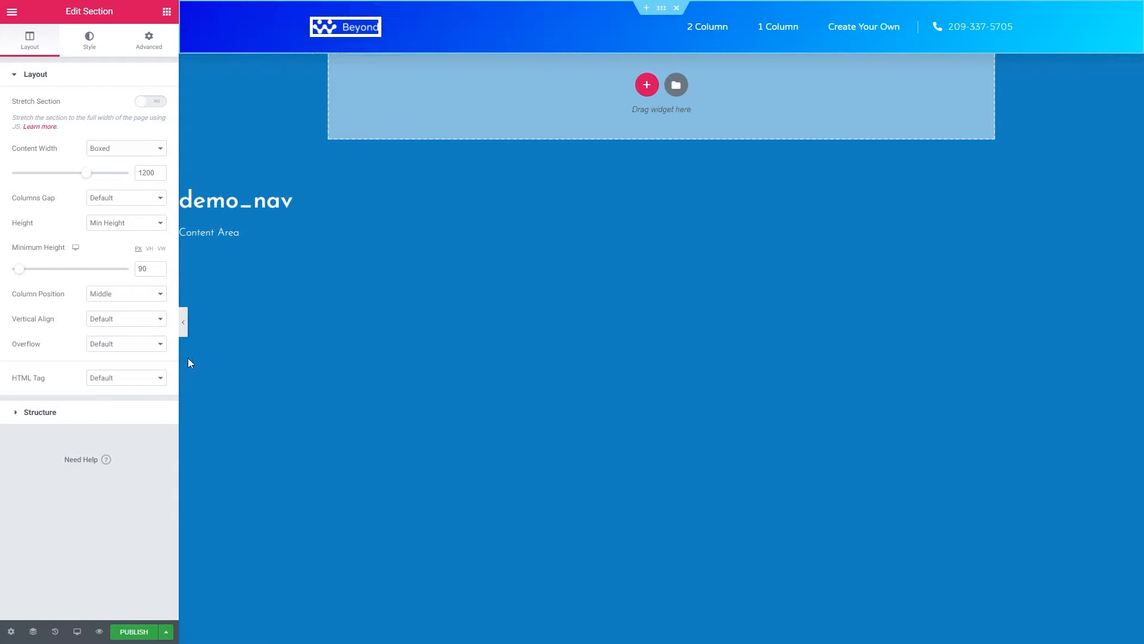
# Preview the header at tablet and mobile sizes and return to the desktop view
pyautogui.click(76, 631)
pyautogui.click(79, 579)
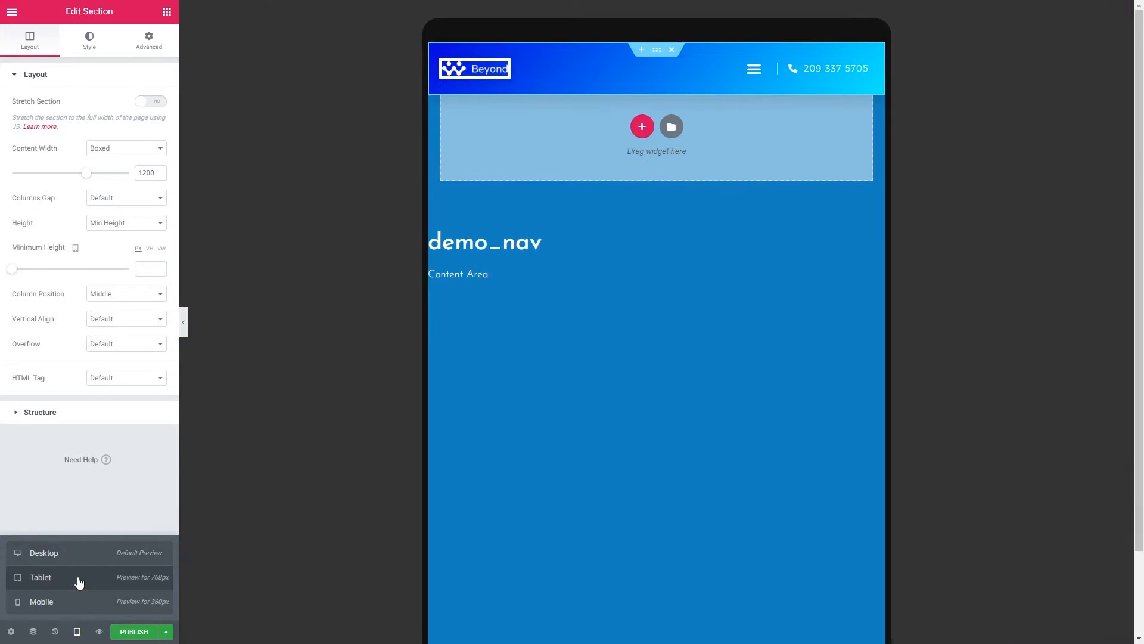
pyautogui.click(78, 602)
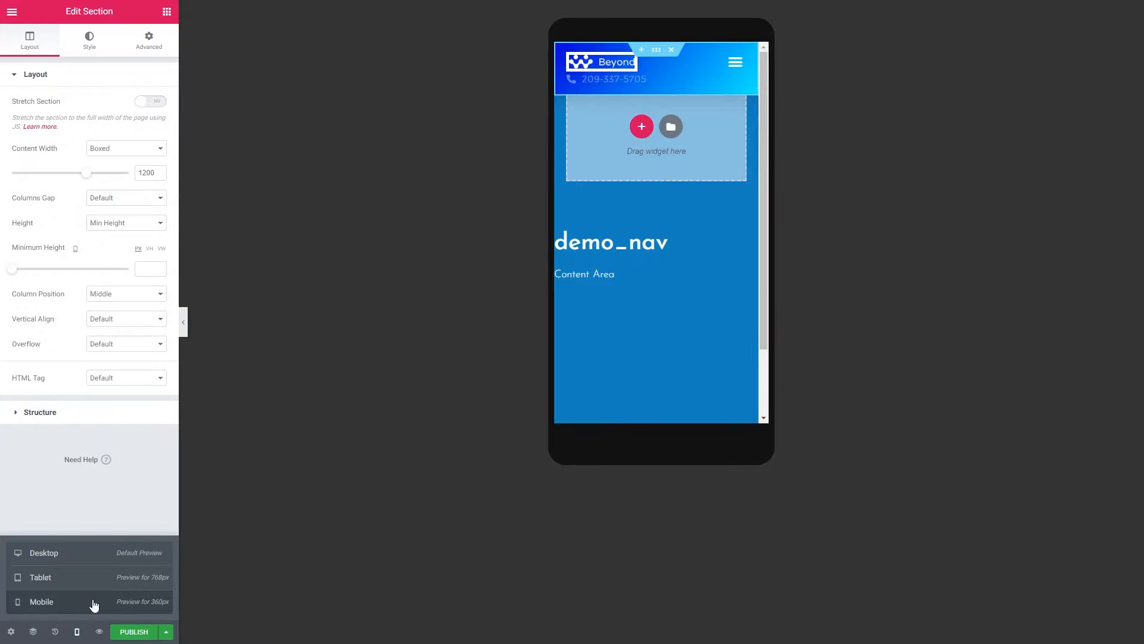
pyautogui.click(46, 556)
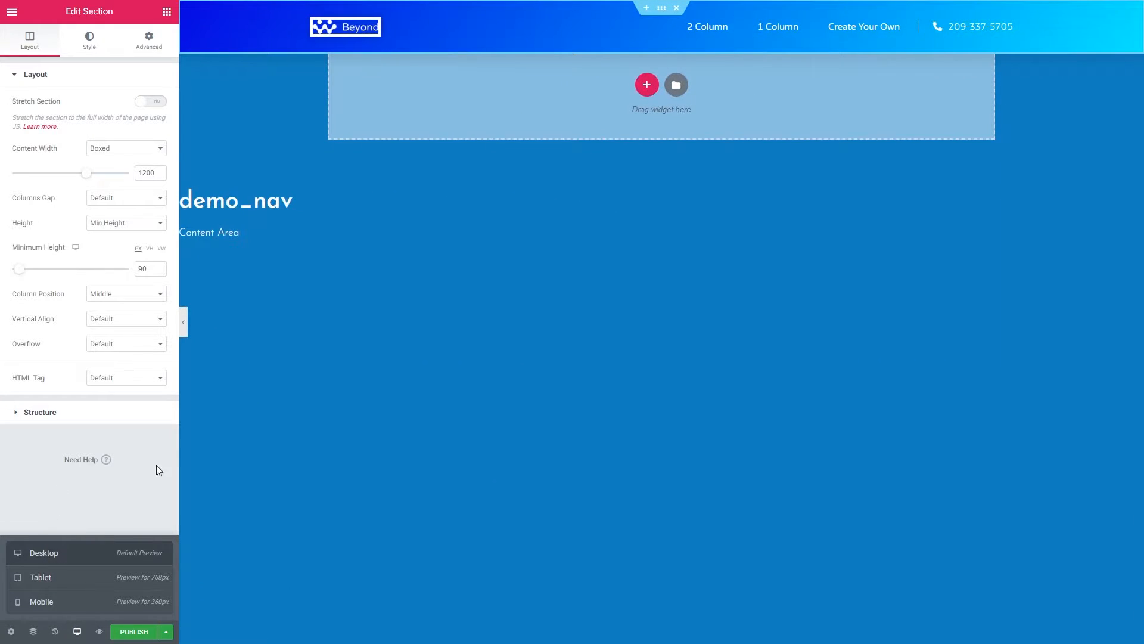
# Switch the premade header's nav menu to Menu 1
pyautogui.click(892, 20)
pyautogui.click(117, 104)
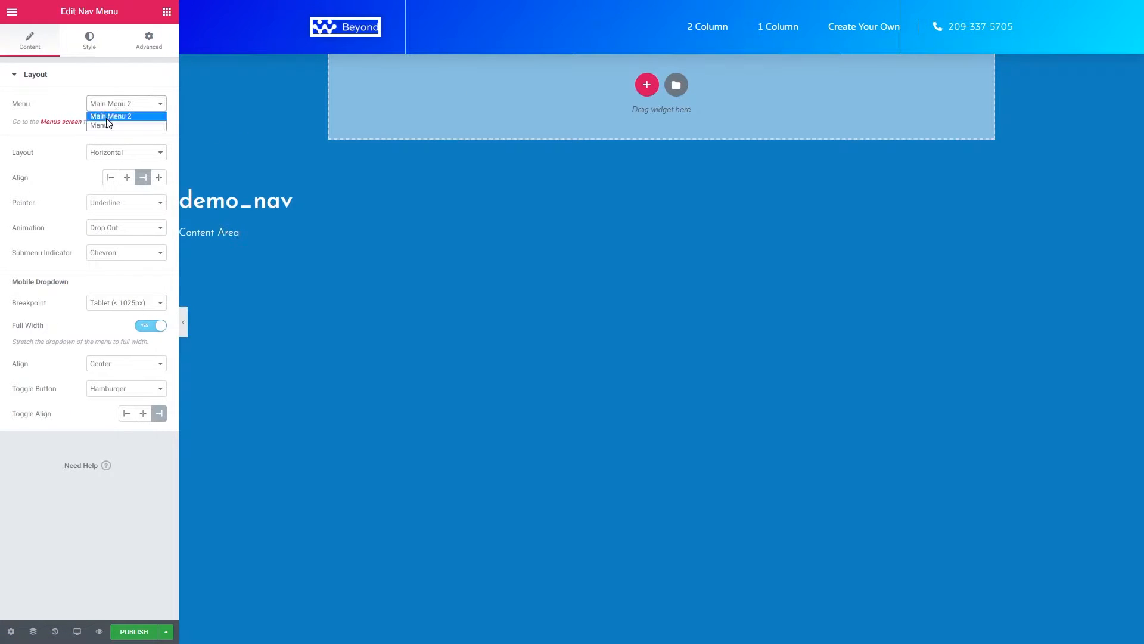
pyautogui.click(107, 112)
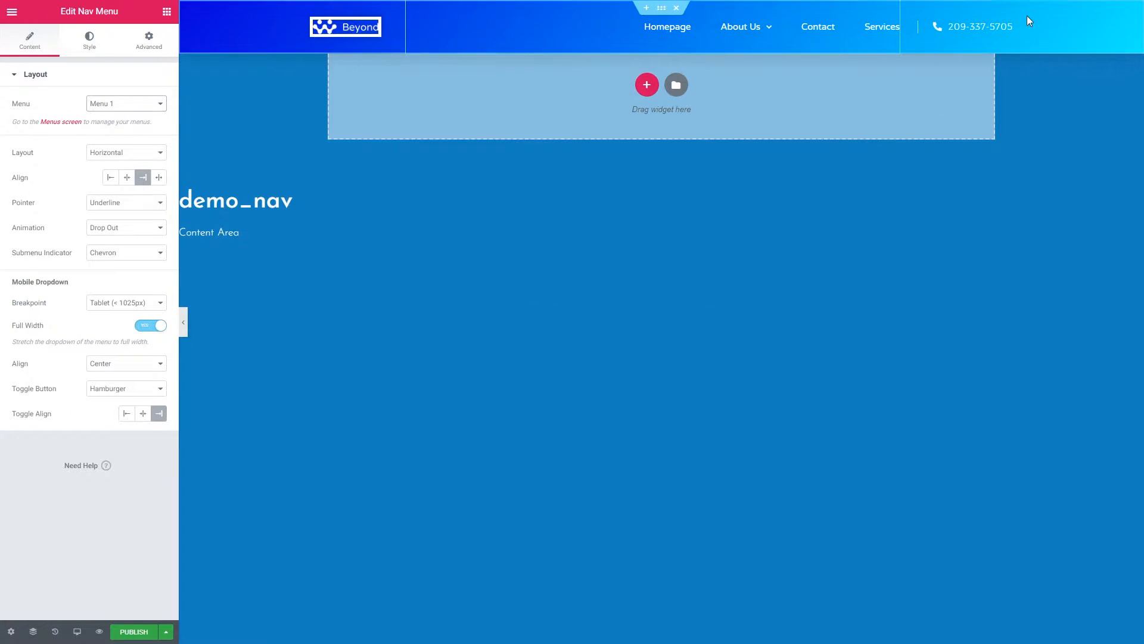
# Change the first gradient background color of the header section to the coral preset
pyautogui.click(661, 8)
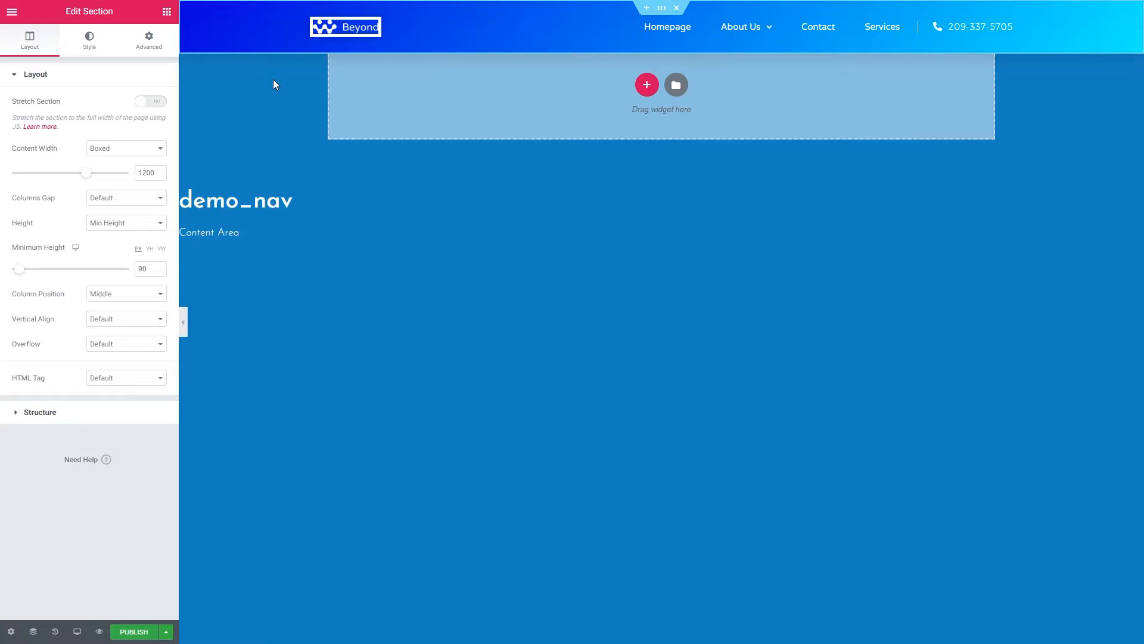
pyautogui.click(94, 46)
pyautogui.click(142, 156)
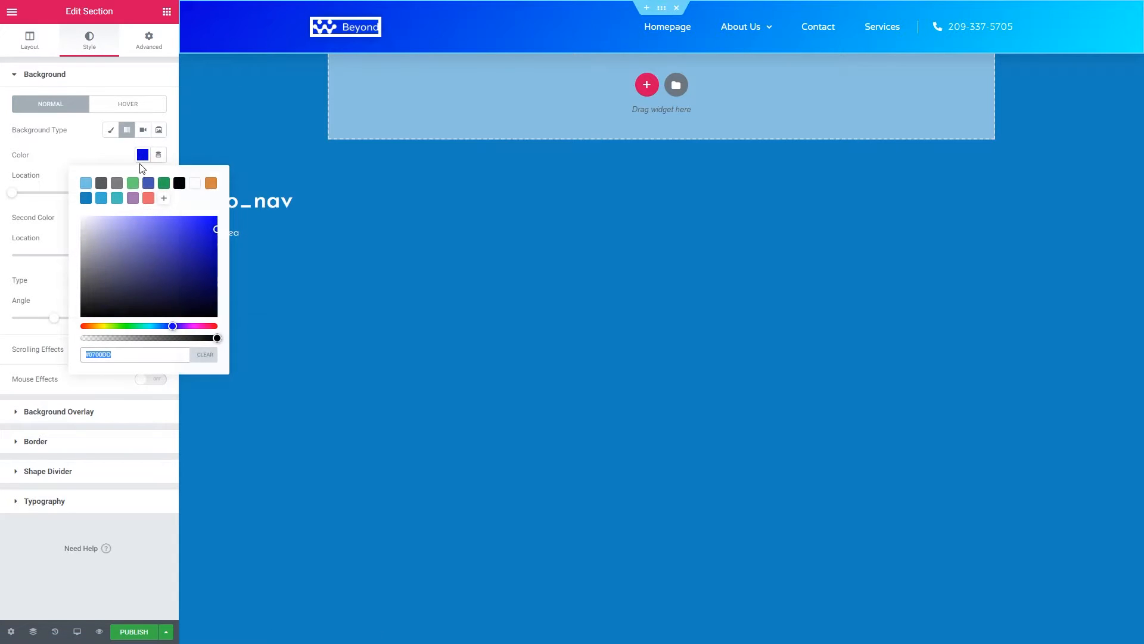
pyautogui.click(149, 198)
pyautogui.click(99, 79)
pyautogui.click(99, 77)
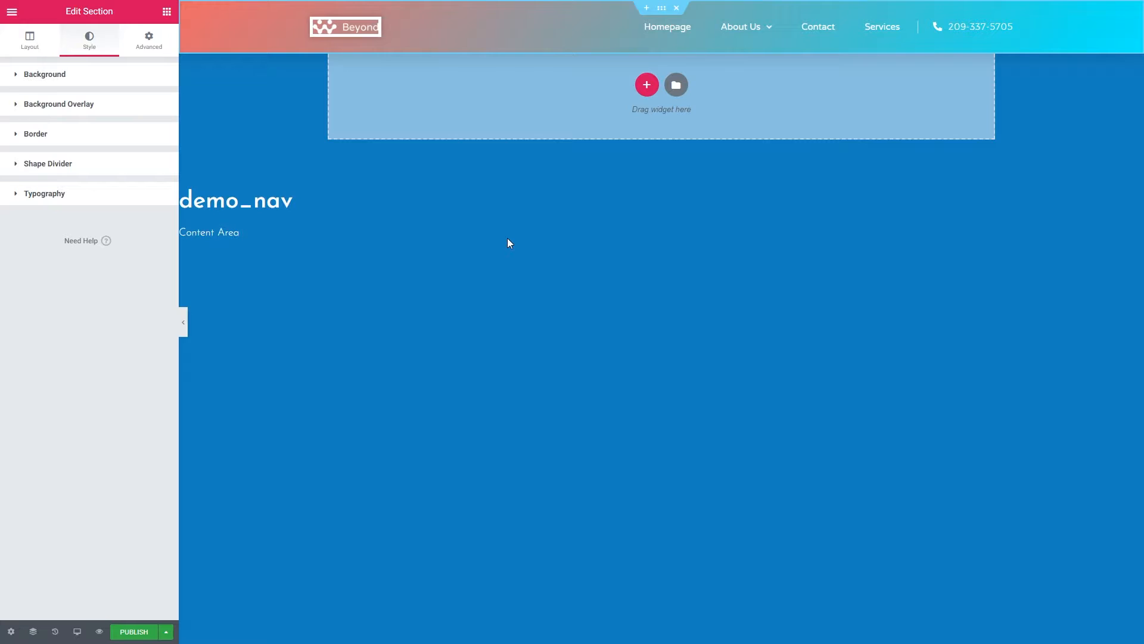
# Delete the premade header section and add an empty section with two equal columns
pyautogui.click(676, 8)
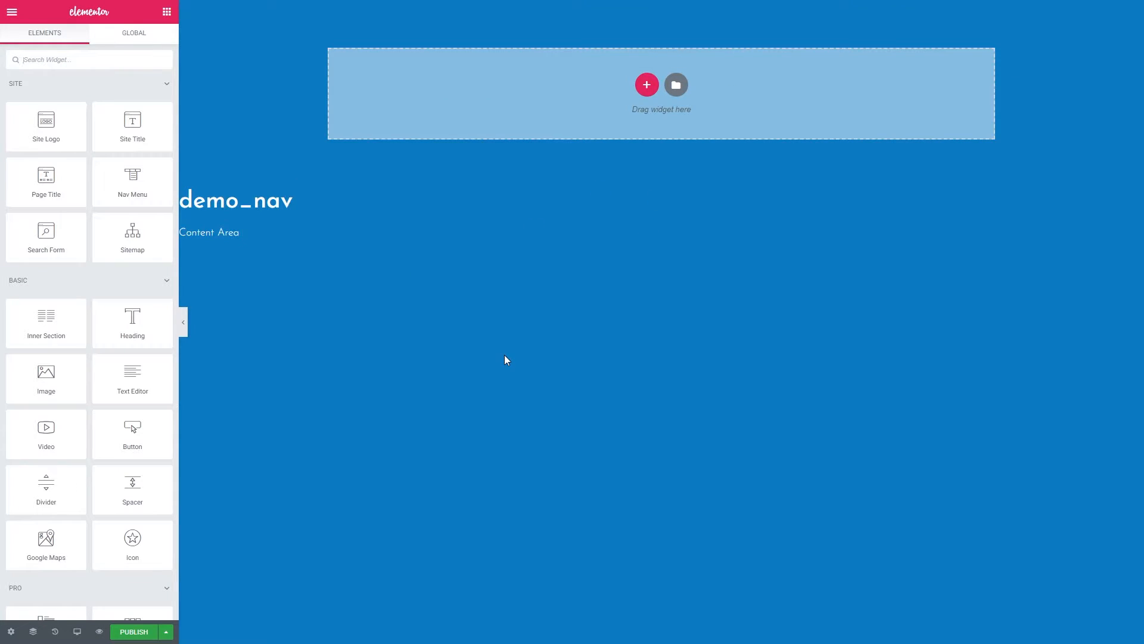
pyautogui.click(646, 87)
pyautogui.click(577, 119)
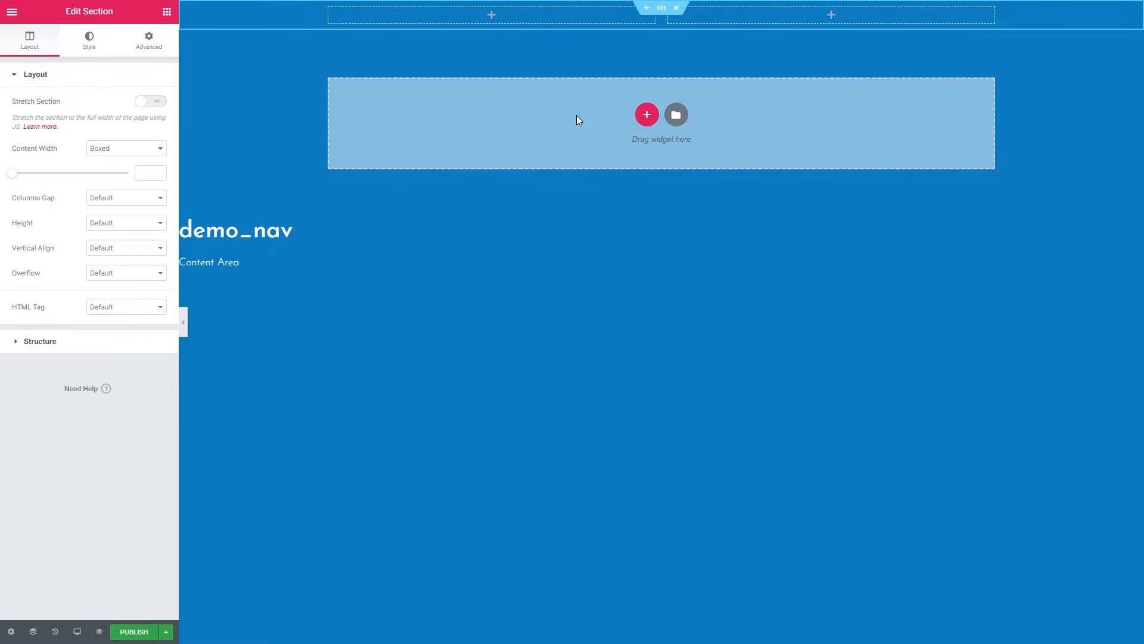
# Add a Site Logo widget to the first column of the header section
pyautogui.click(167, 13)
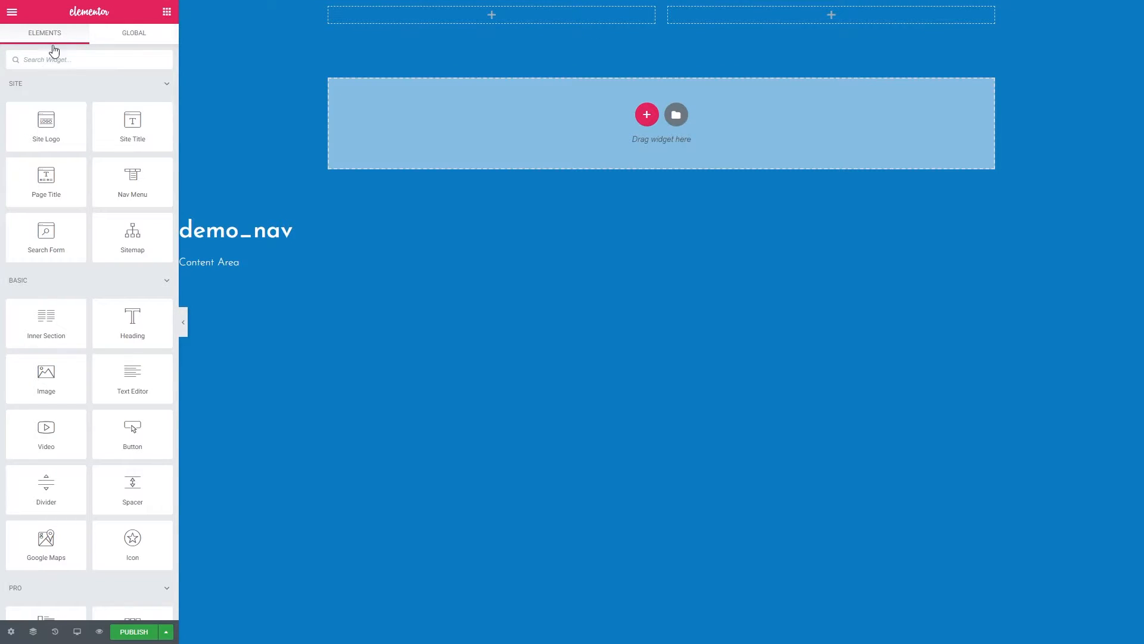
pyautogui.moveTo(34, 122); pyautogui.dragTo(449, 24)
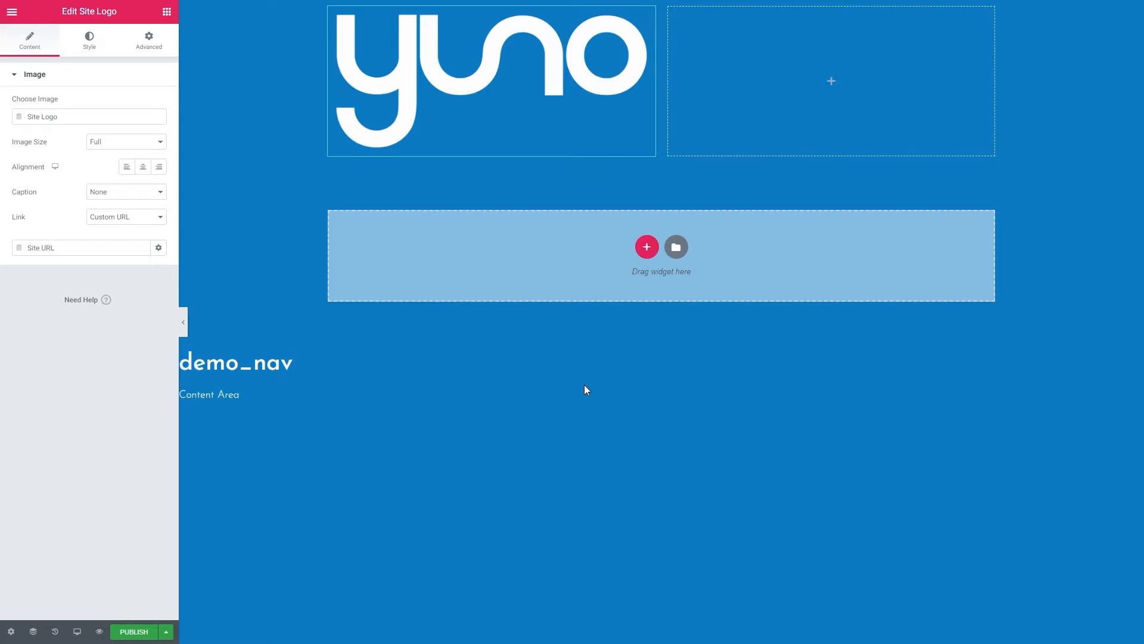
pyautogui.click(167, 12)
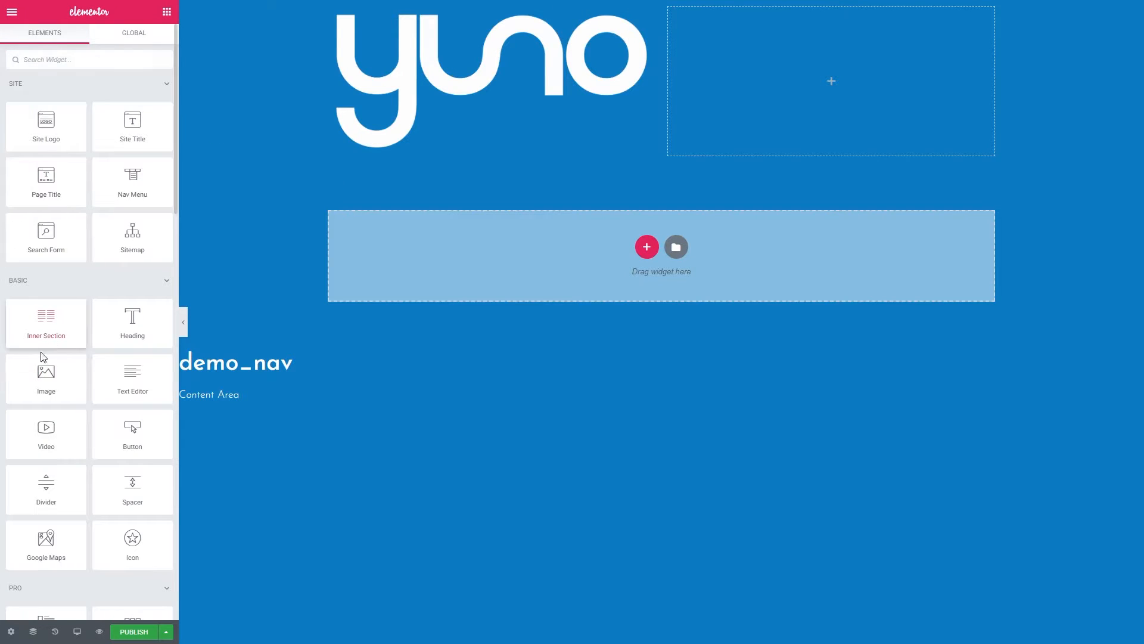
pyautogui.moveTo(39, 373)
pyautogui.mouseDown()
pyautogui.moveTo(329, 395)
pyautogui.moveTo(505, 140)
pyautogui.moveTo(184, 409)
pyautogui.moveTo(53, 379)
pyautogui.mouseUp()
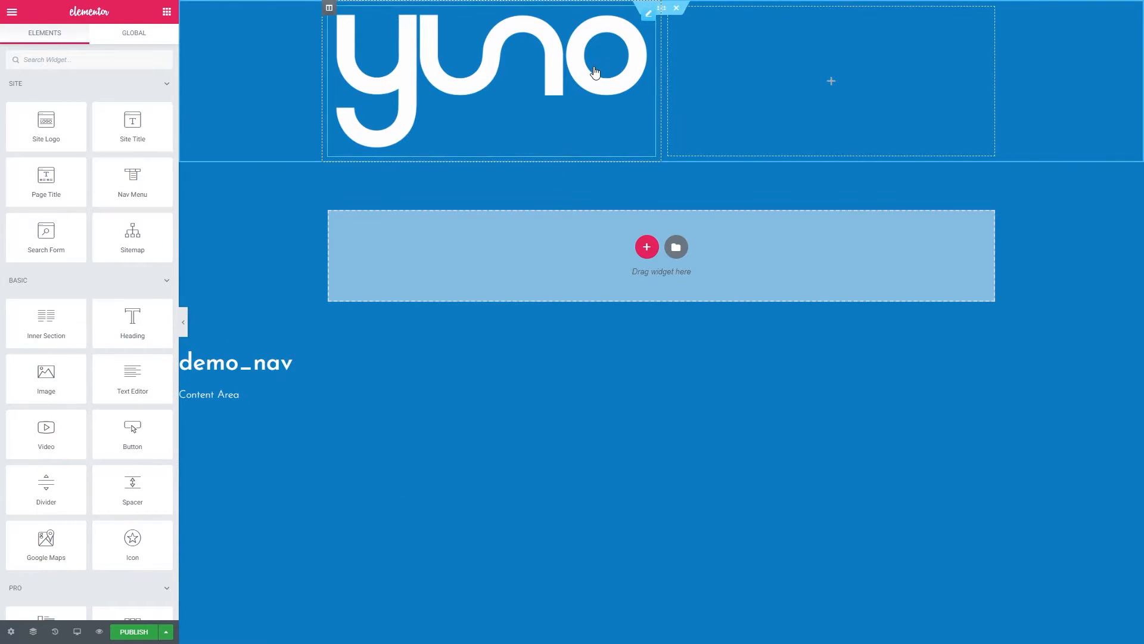
# Set the site logo's width to 28% and align it left in its column
pyautogui.click(649, 14)
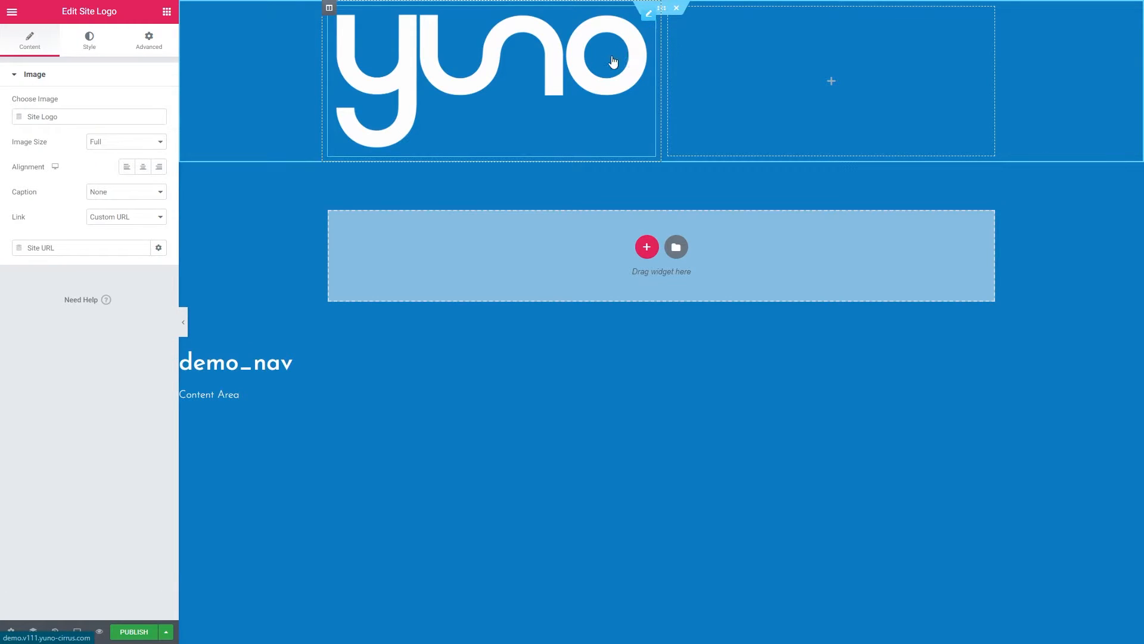
pyautogui.click(86, 44)
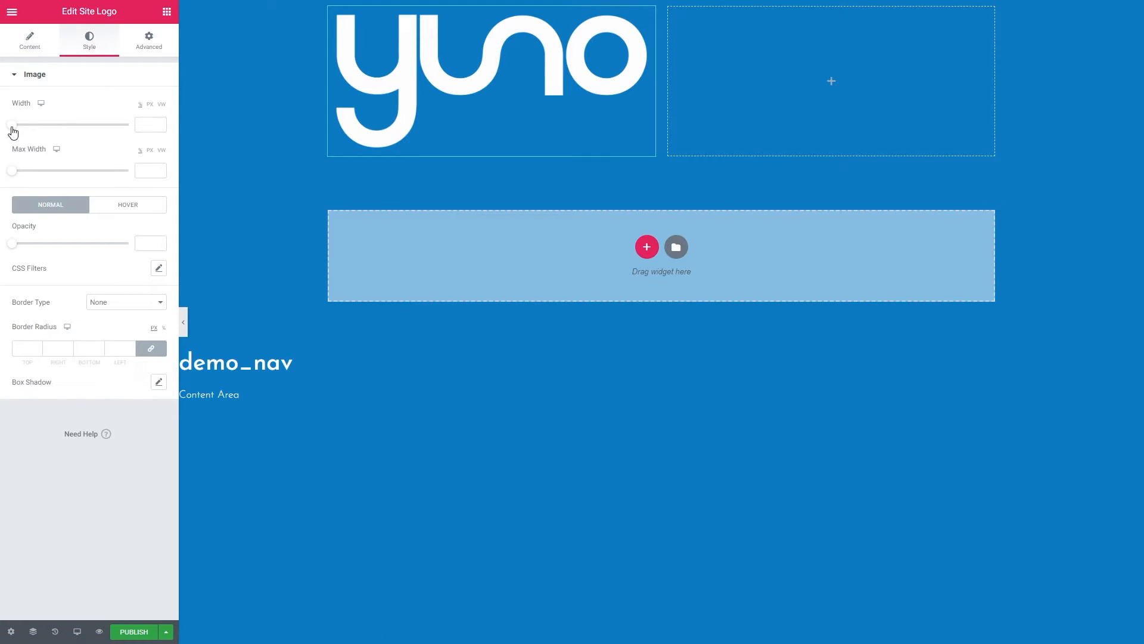
pyautogui.moveTo(11, 126); pyautogui.dragTo(40, 130)
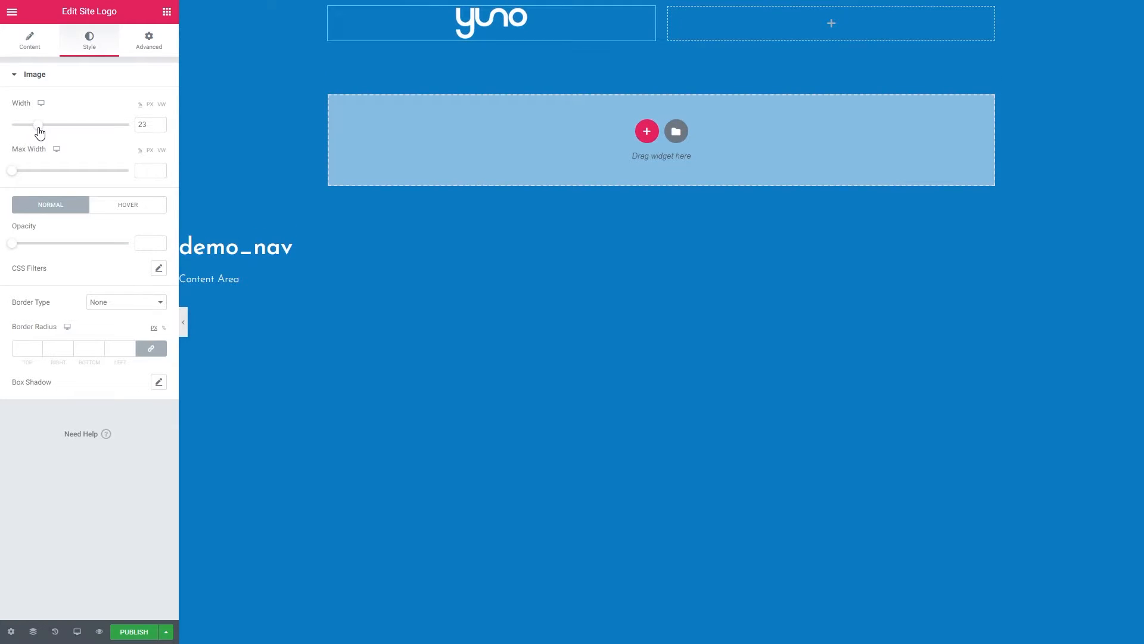
pyautogui.click(159, 123)
pyautogui.click(159, 123)
pyautogui.click(159, 123)
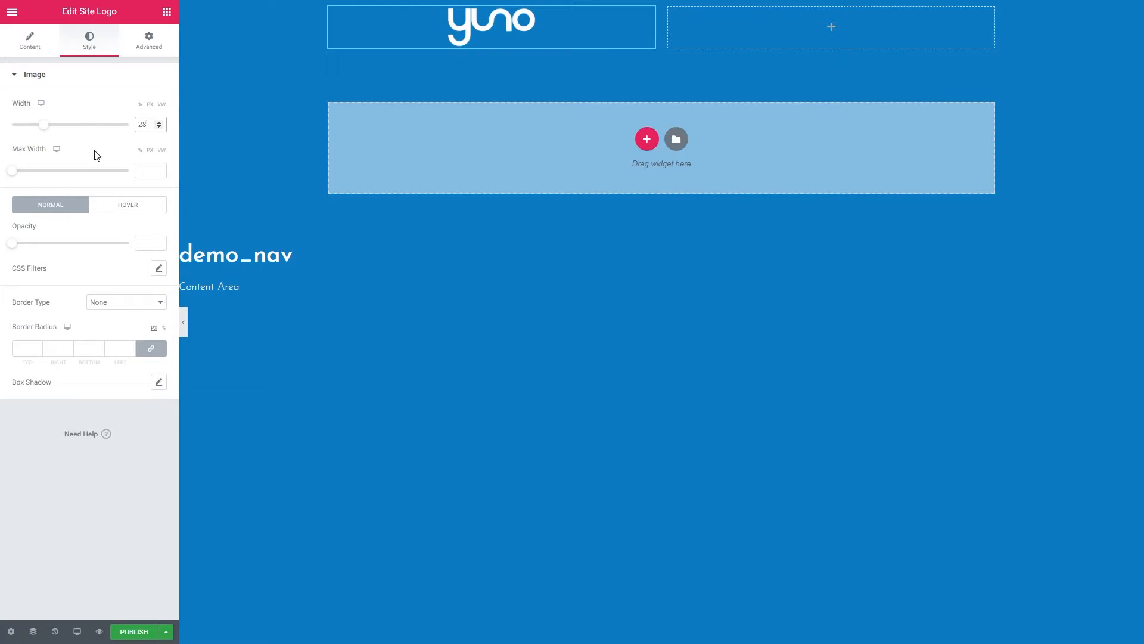
pyautogui.click(36, 44)
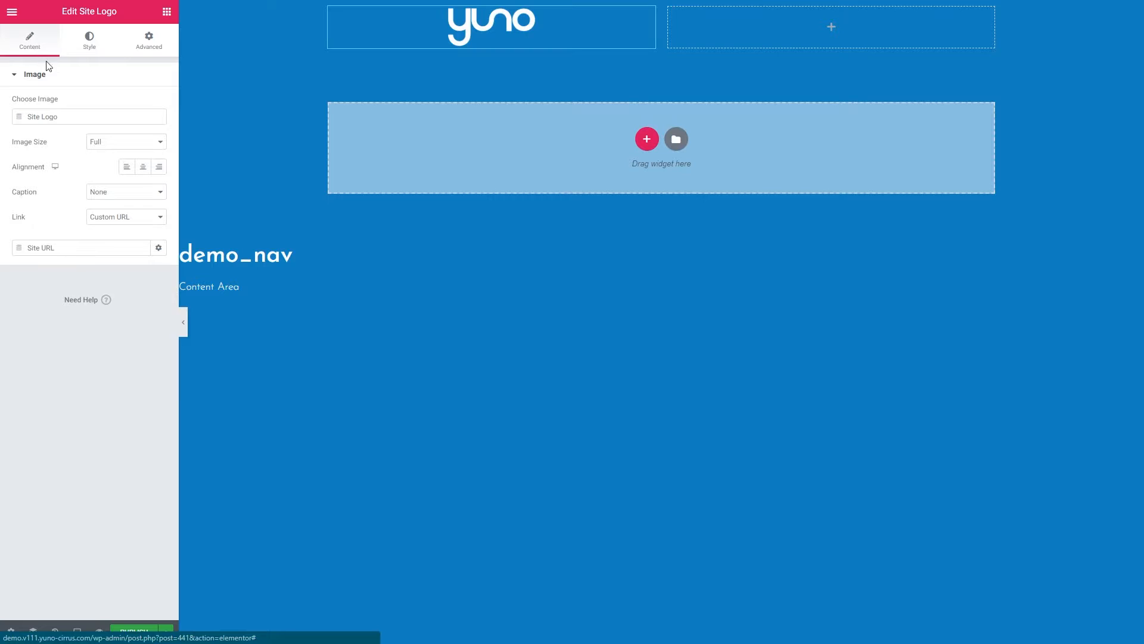
pyautogui.click(125, 167)
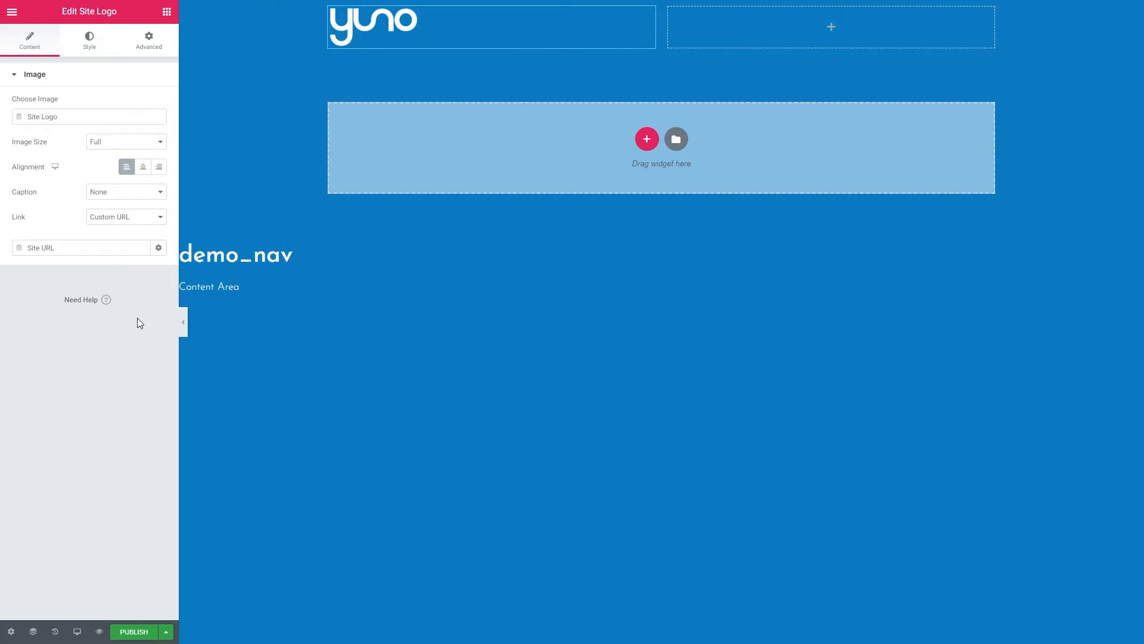
# Add a Nav Menu widget to the second column, showing Menu 1 and aligned right
pyautogui.click(167, 13)
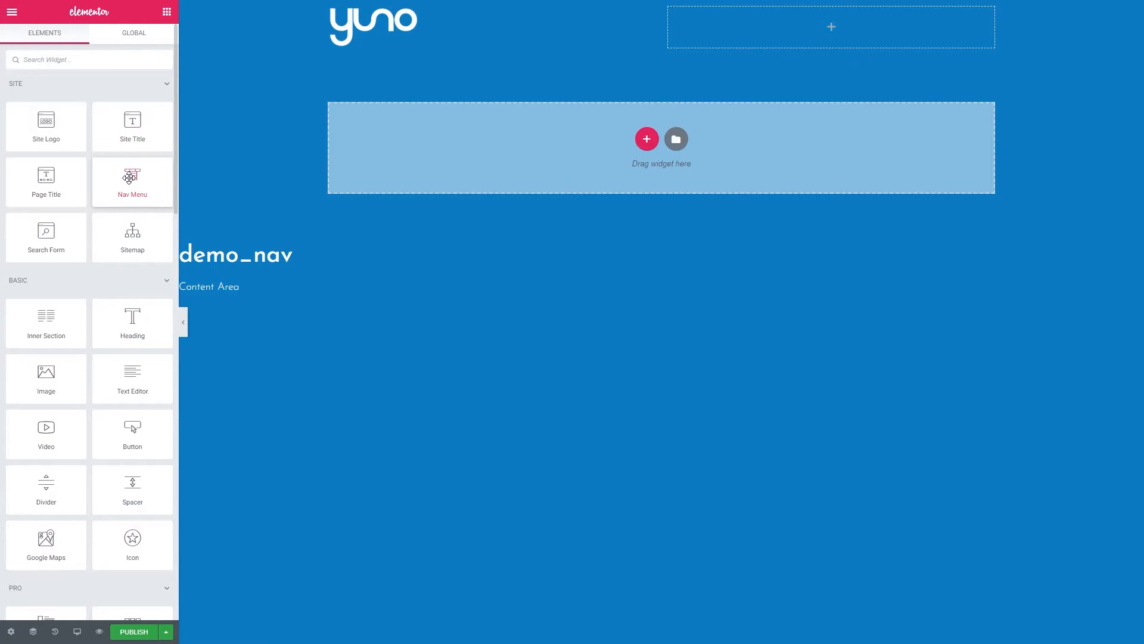
pyautogui.moveTo(129, 178); pyautogui.dragTo(734, 30)
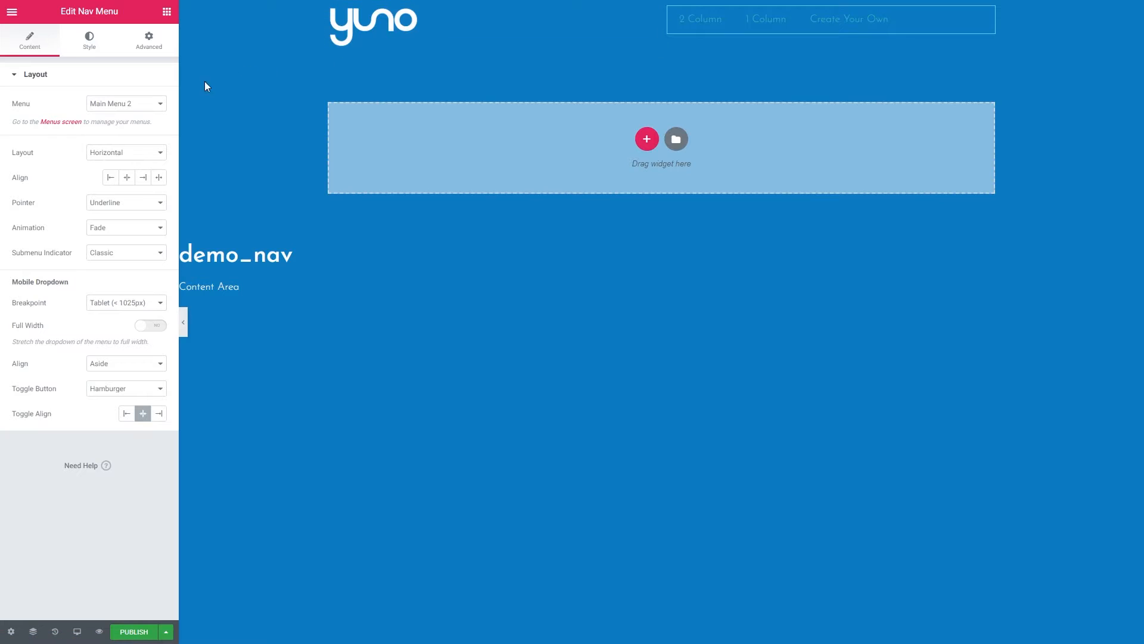
pyautogui.click(151, 112)
pyautogui.click(98, 120)
pyautogui.click(143, 178)
# Set the main menu's normal text color to white (#FFFFFF)
pyautogui.click(89, 42)
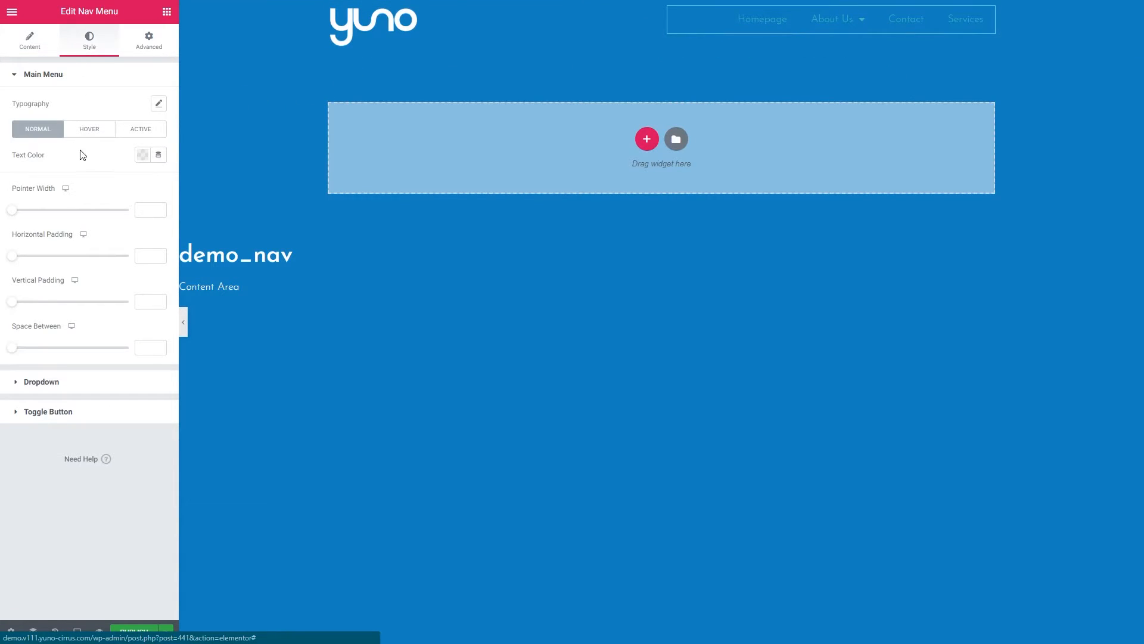
pyautogui.click(143, 154)
pyautogui.click(194, 185)
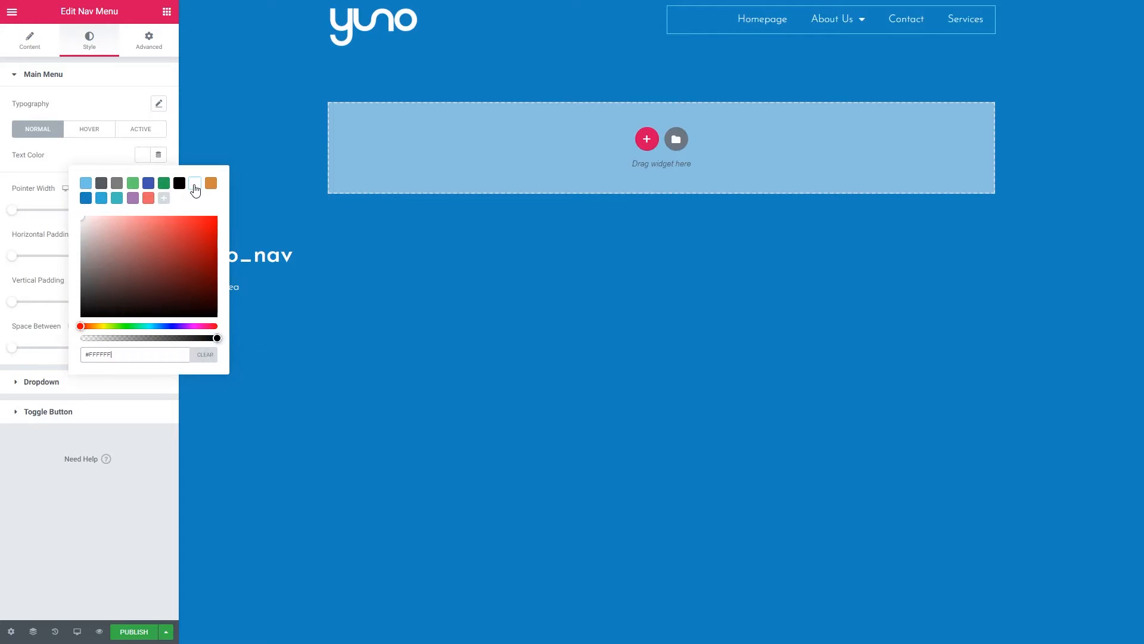
pyautogui.click(66, 156)
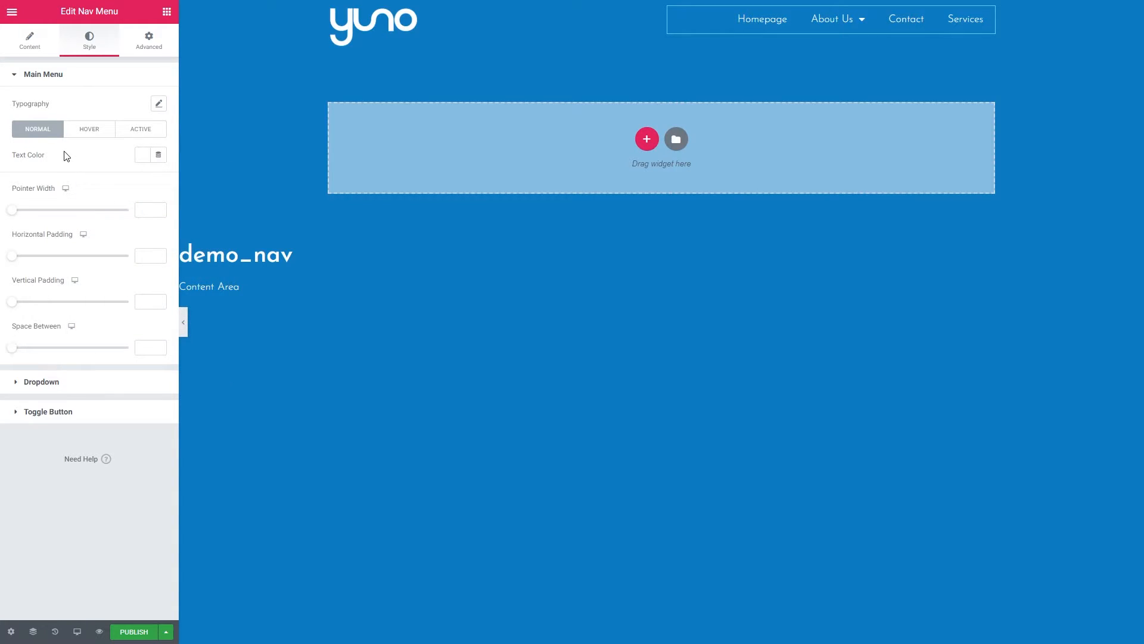
# Set the main menu's typography size to 1.4 REM
pyautogui.click(158, 106)
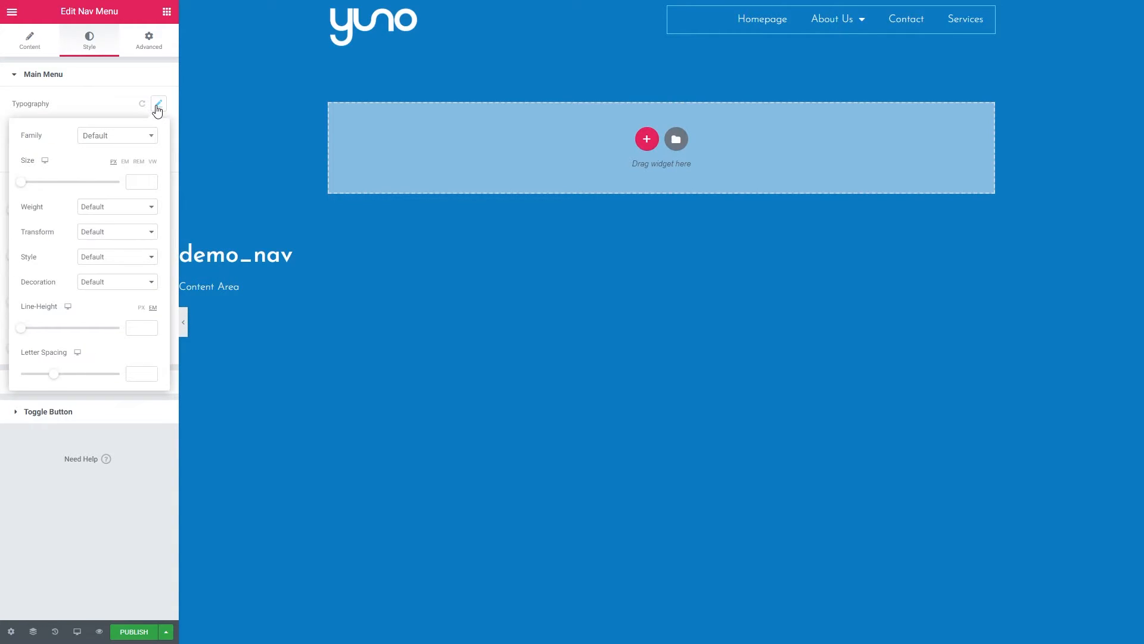
pyautogui.click(138, 161)
pyautogui.click(24, 182)
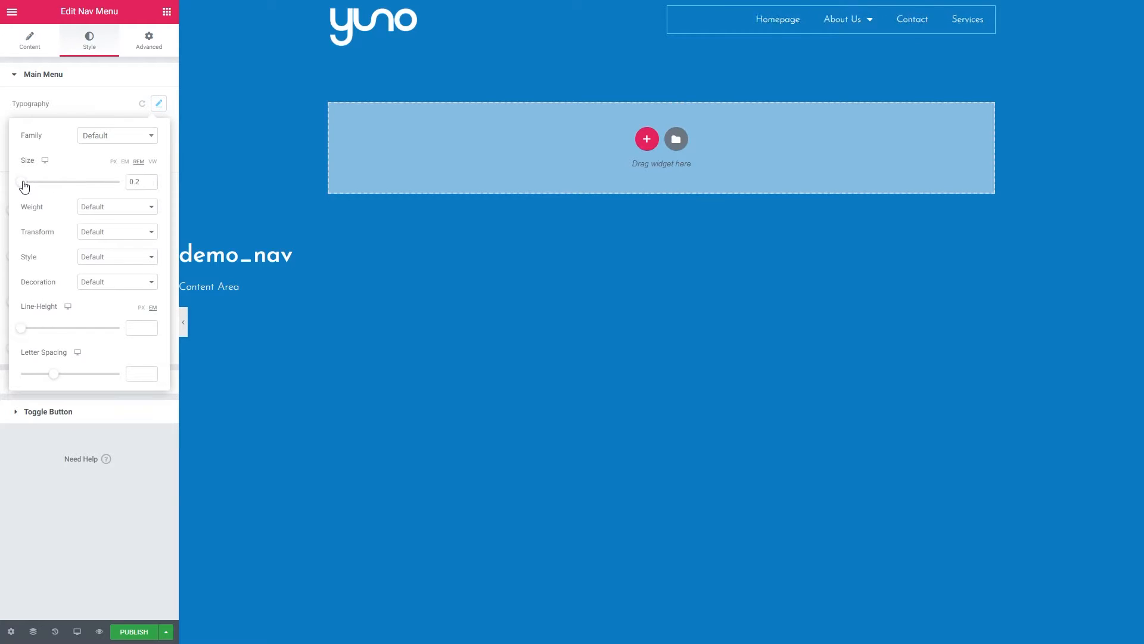
pyautogui.moveTo(24, 182); pyautogui.dragTo(36, 183)
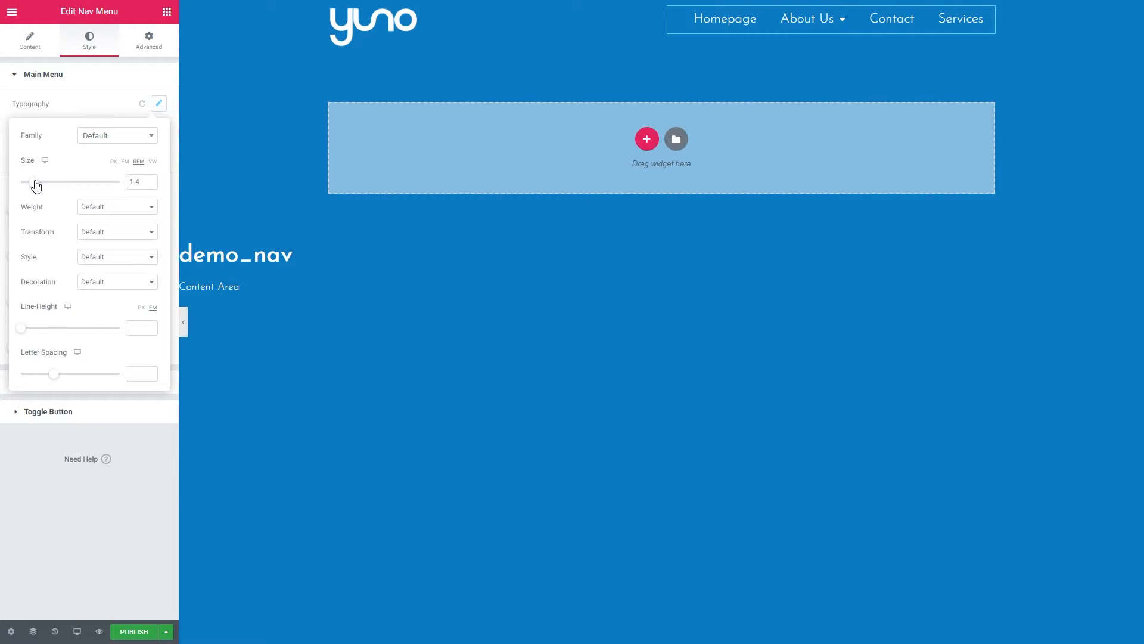
pyautogui.click(123, 492)
# Preview the header at tablet size and test the navigation menu's hamburger toggle
pyautogui.click(32, 44)
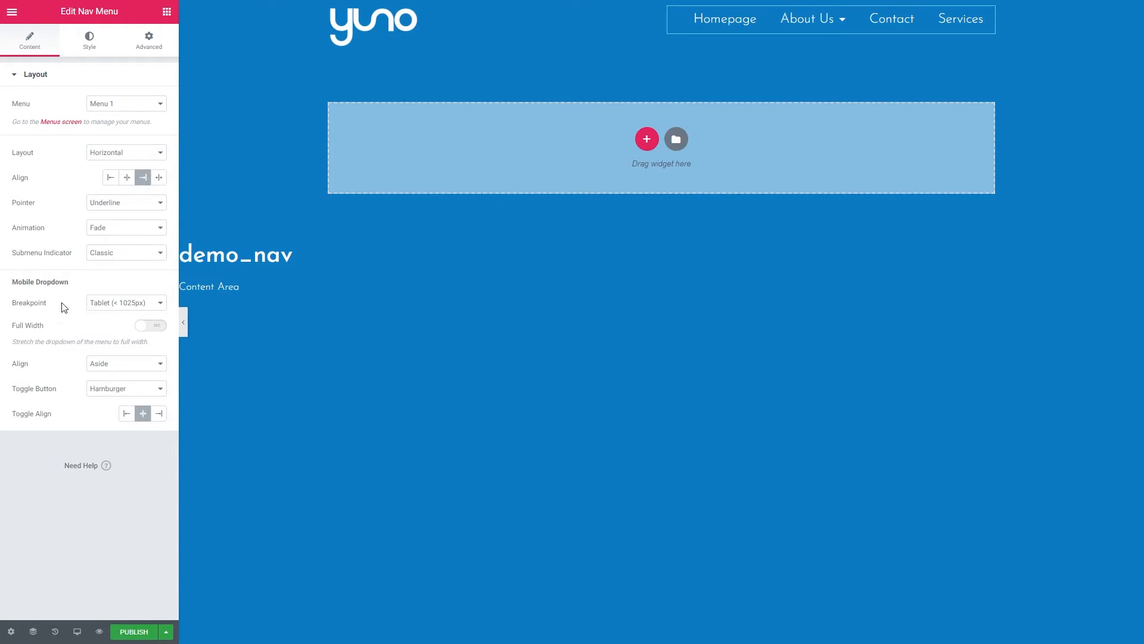
pyautogui.click(78, 631)
pyautogui.click(40, 577)
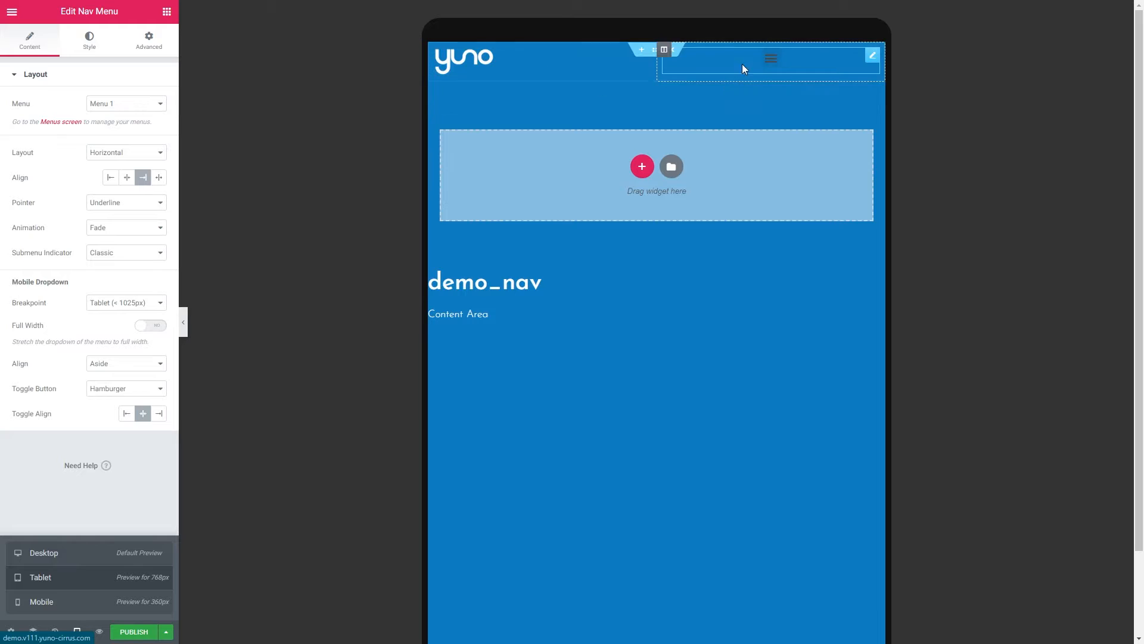
pyautogui.click(773, 64)
pyautogui.click(772, 64)
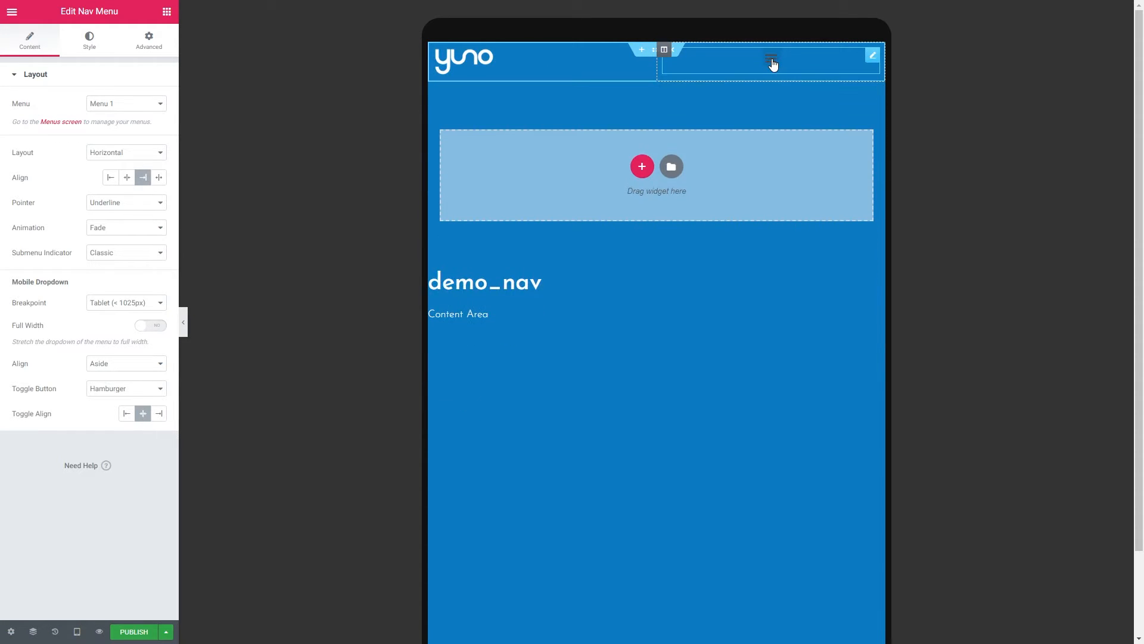
# Try the mobile dropdown's toggle button as None and return it to Hamburger
pyautogui.click(100, 395)
pyautogui.click(92, 405)
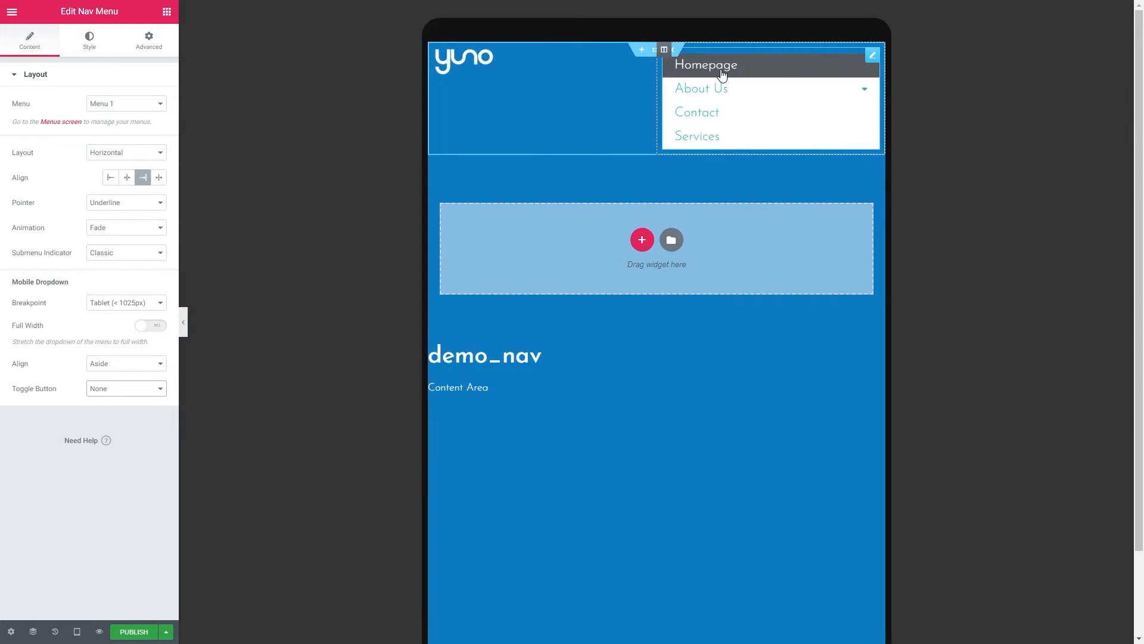
pyautogui.click(113, 388)
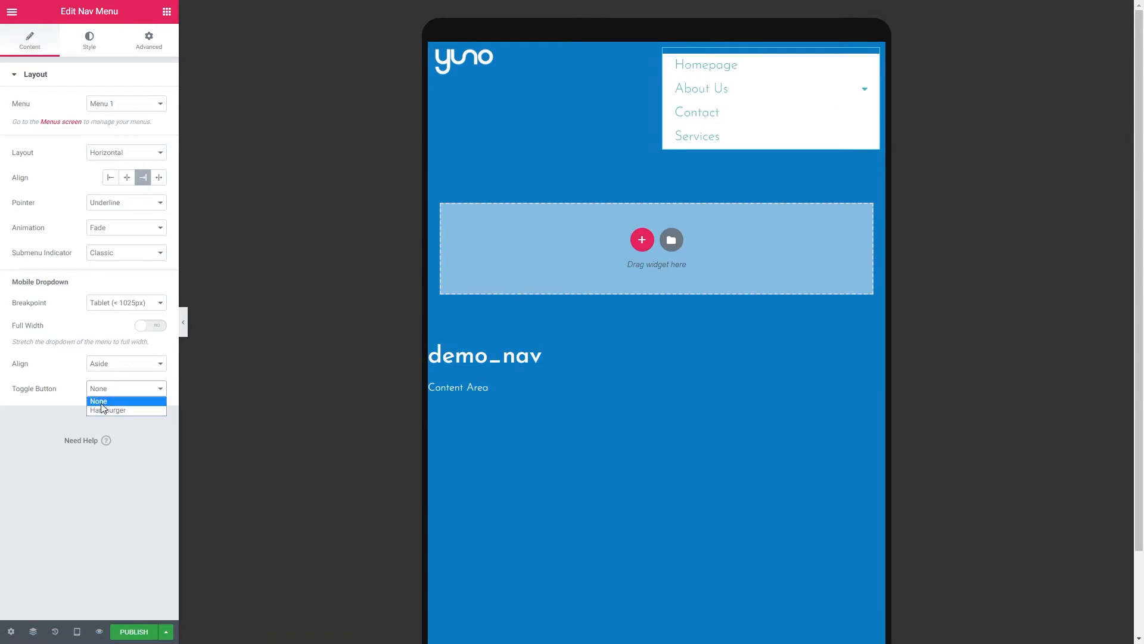
pyautogui.click(104, 410)
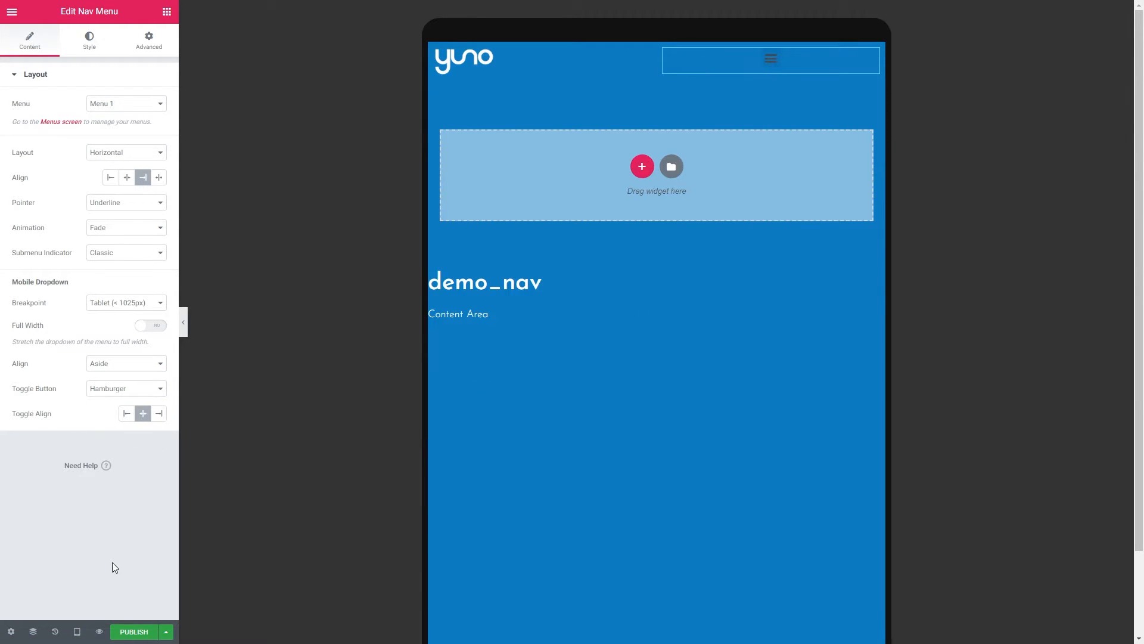
# In the mobile view, set the column width of both the logo column and the menu column to 50%
pyautogui.moveTo(76, 626)
pyautogui.click(59, 603)
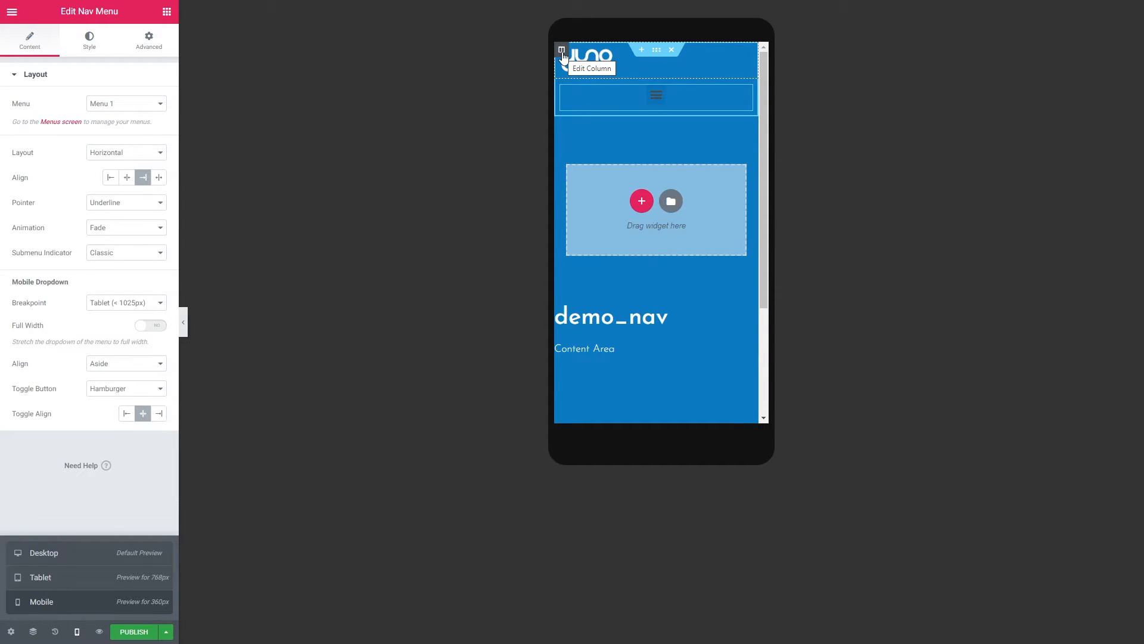
pyautogui.click(561, 50)
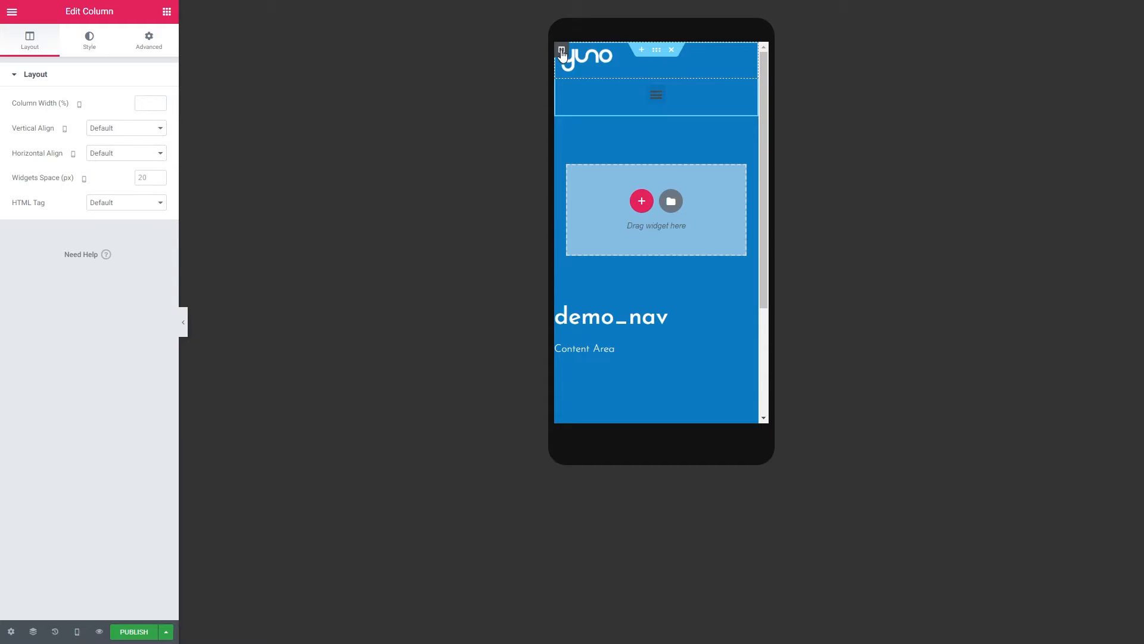
pyautogui.click(144, 102)
pyautogui.write('50')
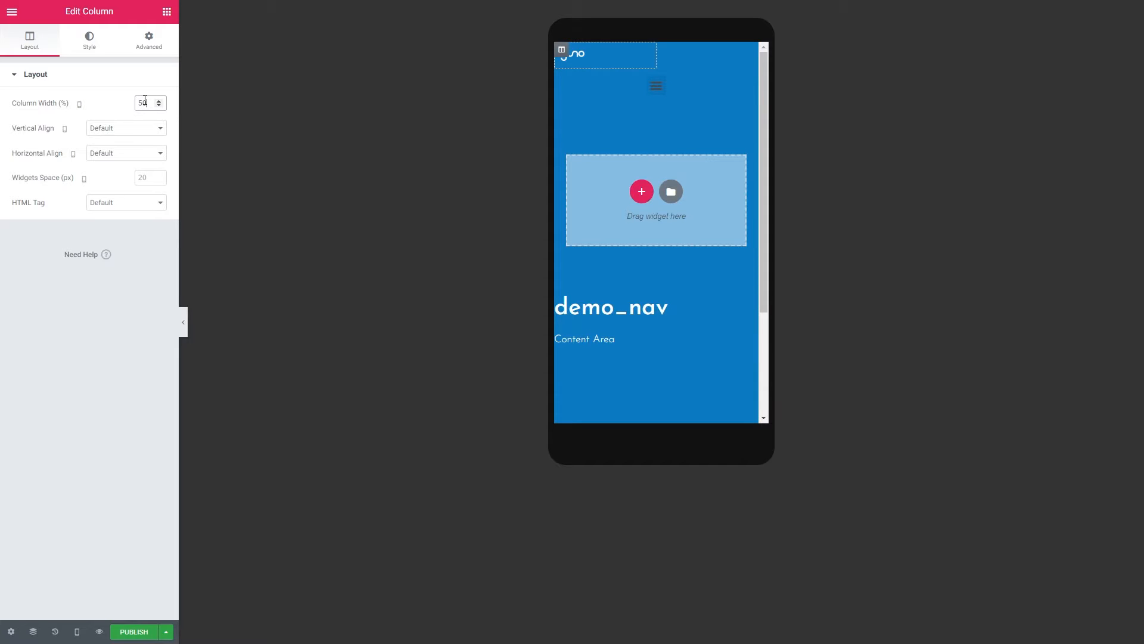
pyautogui.click(561, 77)
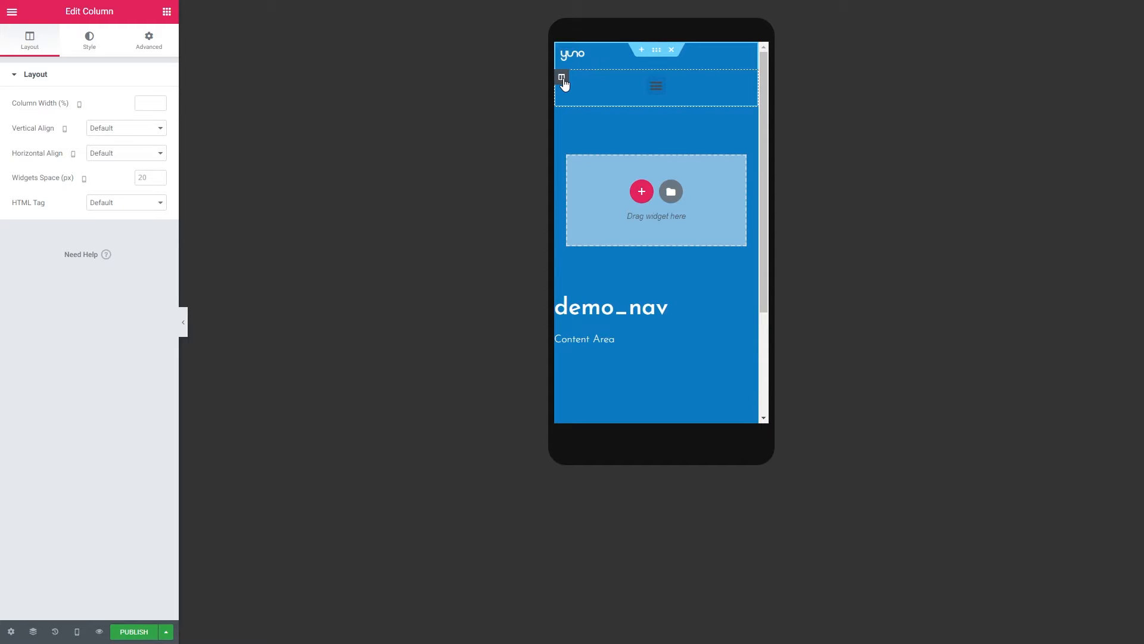
pyautogui.click(149, 103)
pyautogui.write('50')
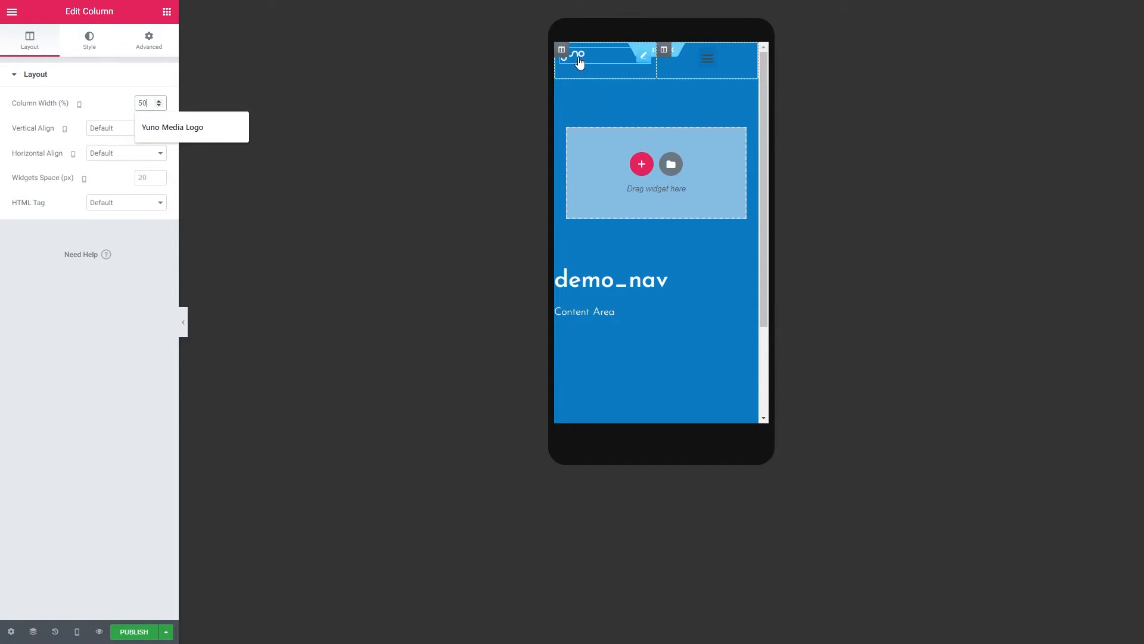
# Set the site logo's image width to 50% for the mobile view
pyautogui.click(635, 66)
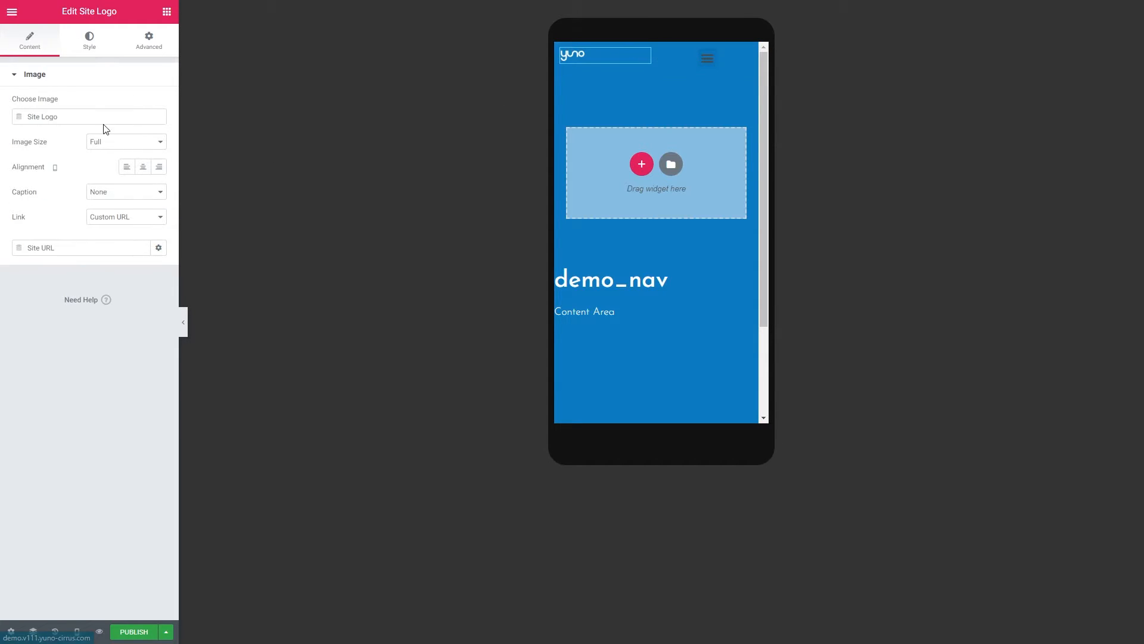
pyautogui.click(90, 41)
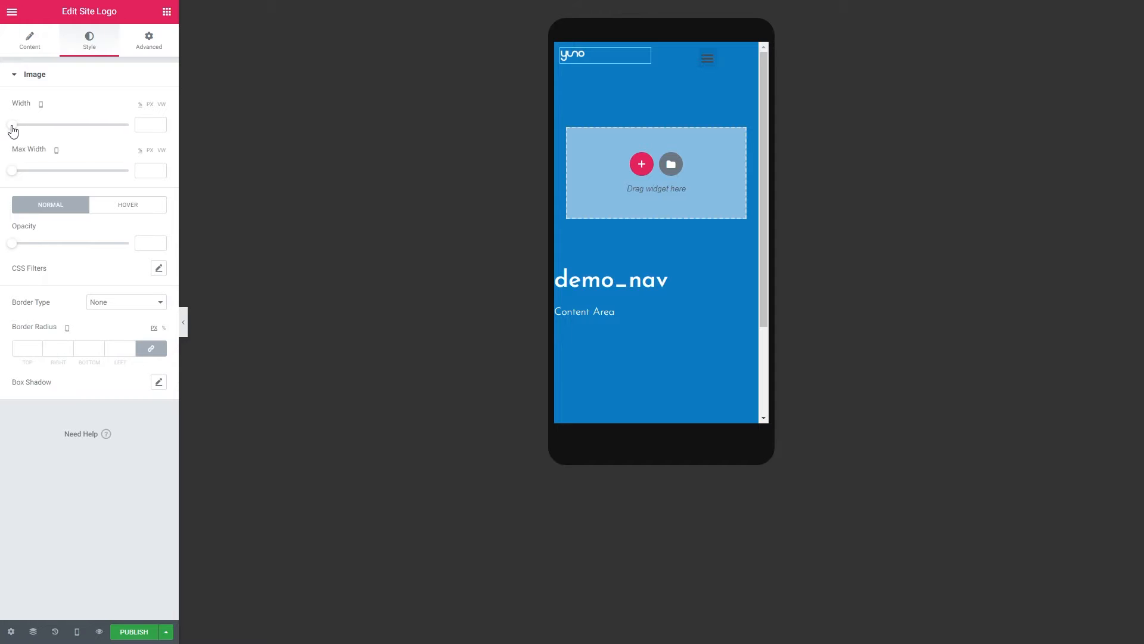
pyautogui.moveTo(12, 127); pyautogui.dragTo(71, 123)
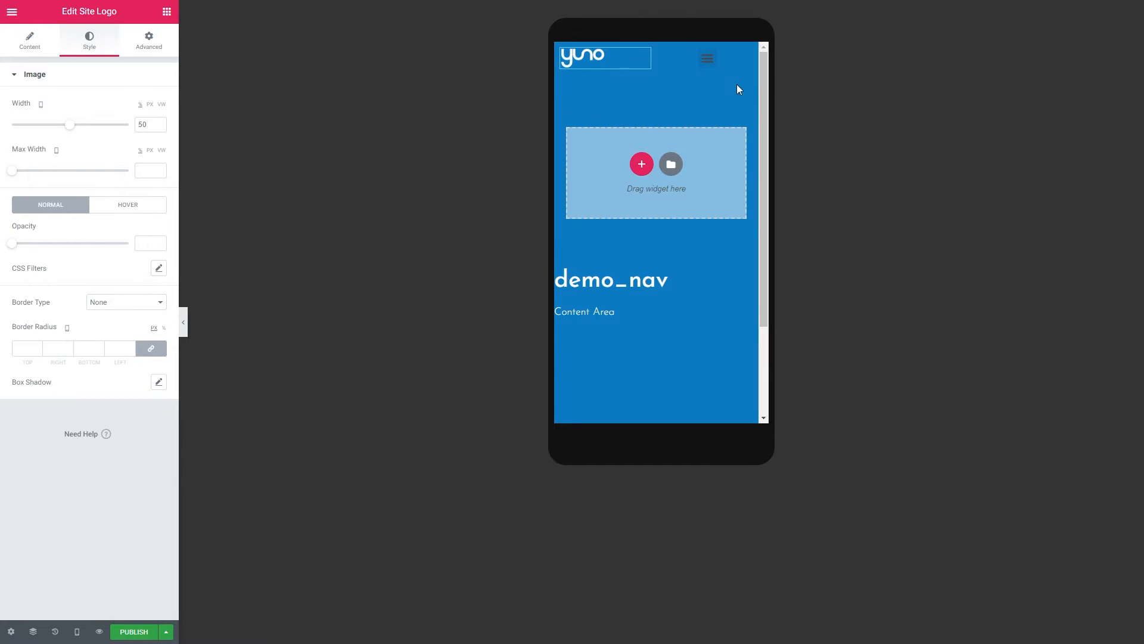
# Return to the desktop view and give the header section a solid border with width 5 on all sides
pyautogui.click(77, 631)
pyautogui.click(60, 553)
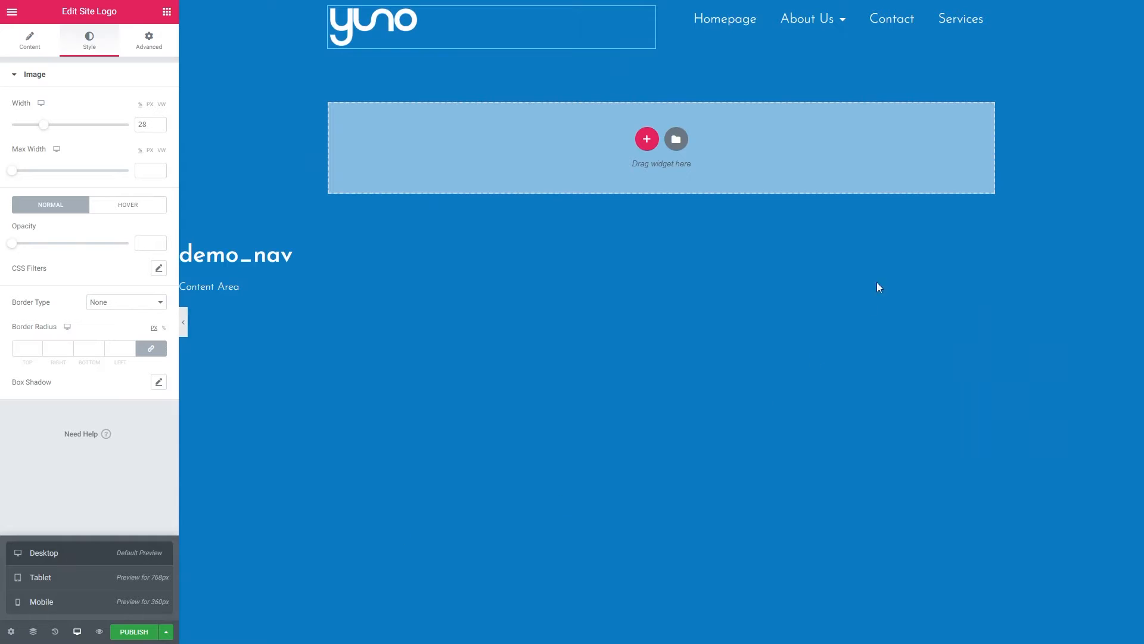
pyautogui.click(660, 16)
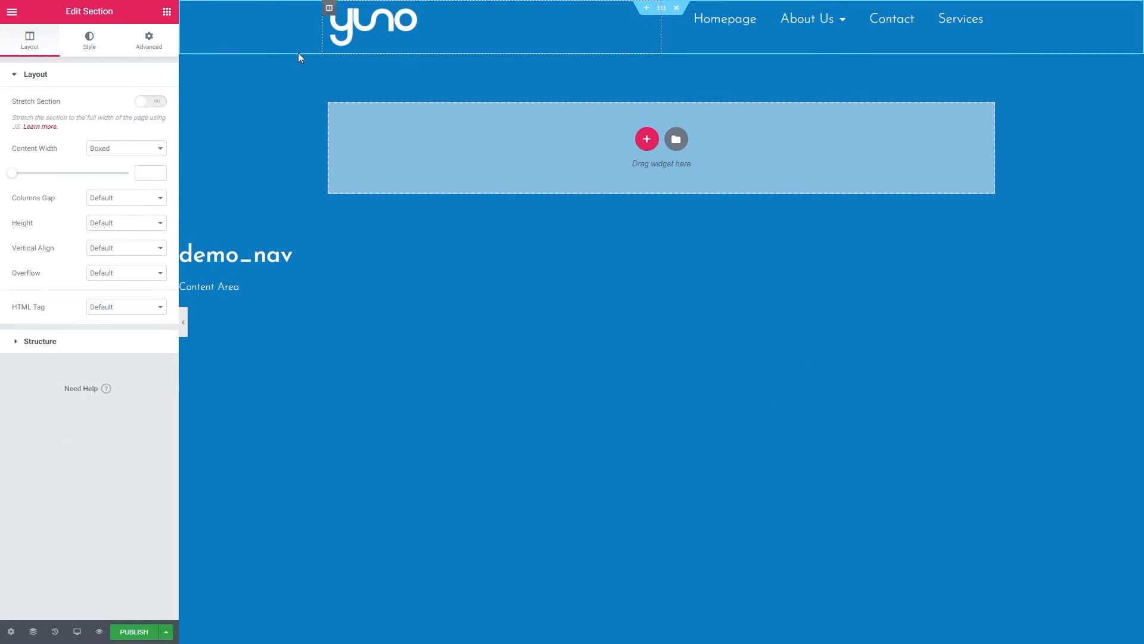
pyautogui.click(94, 50)
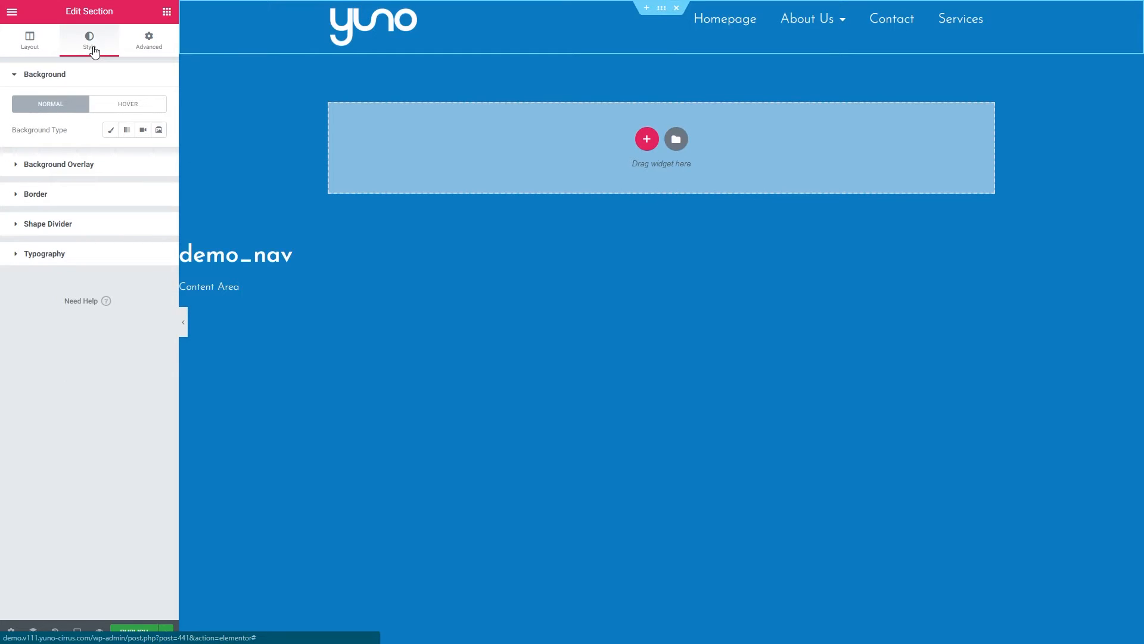
pyautogui.click(21, 196)
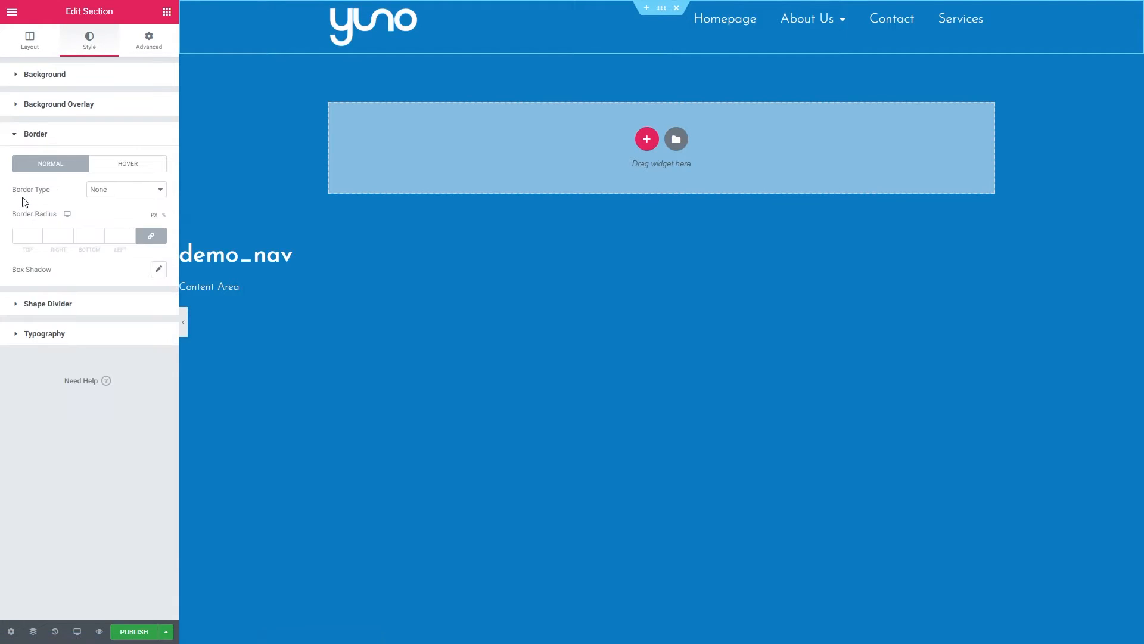
pyautogui.click(118, 192)
pyautogui.click(103, 212)
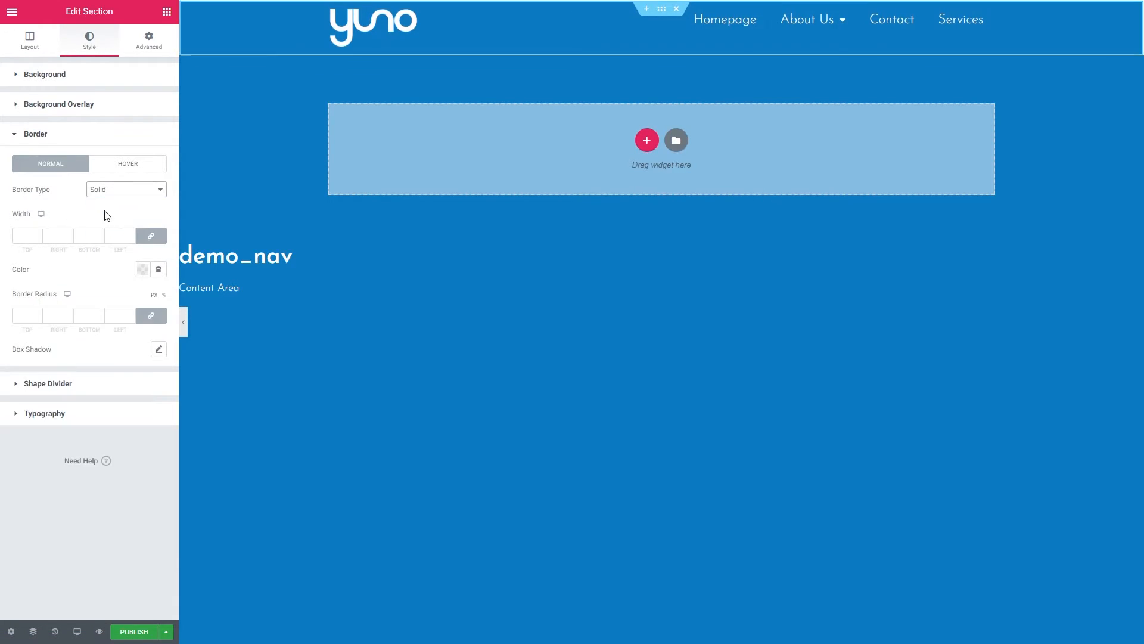
pyautogui.click(24, 236)
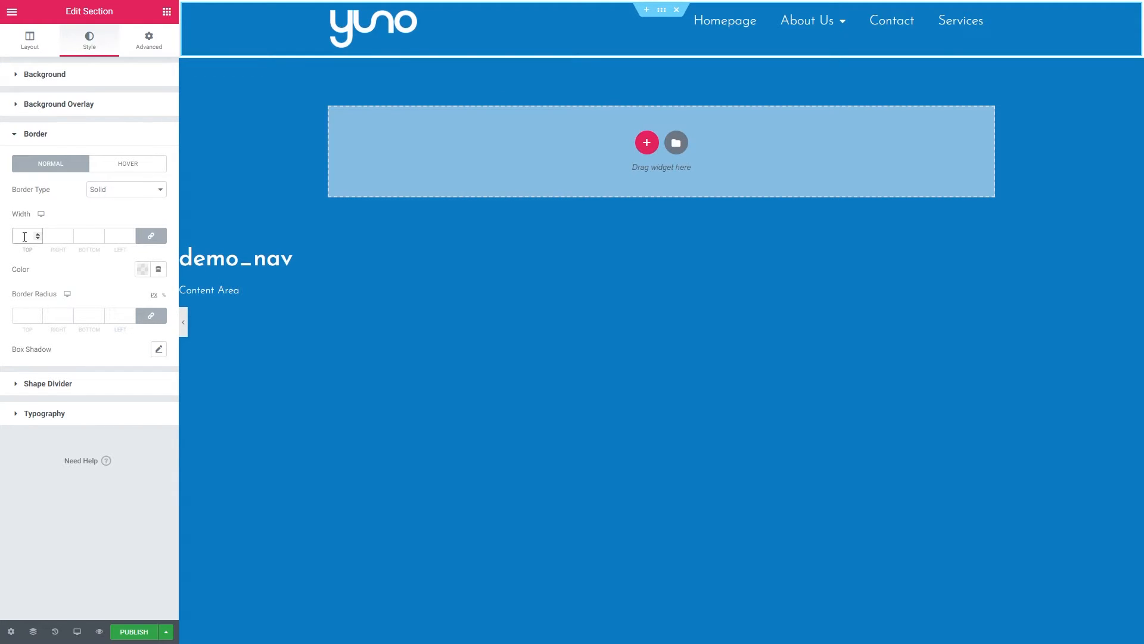
pyautogui.write('5')
# Apply the default box shadow to the header section and check the header at full page width without the editing panel
pyautogui.click(160, 350)
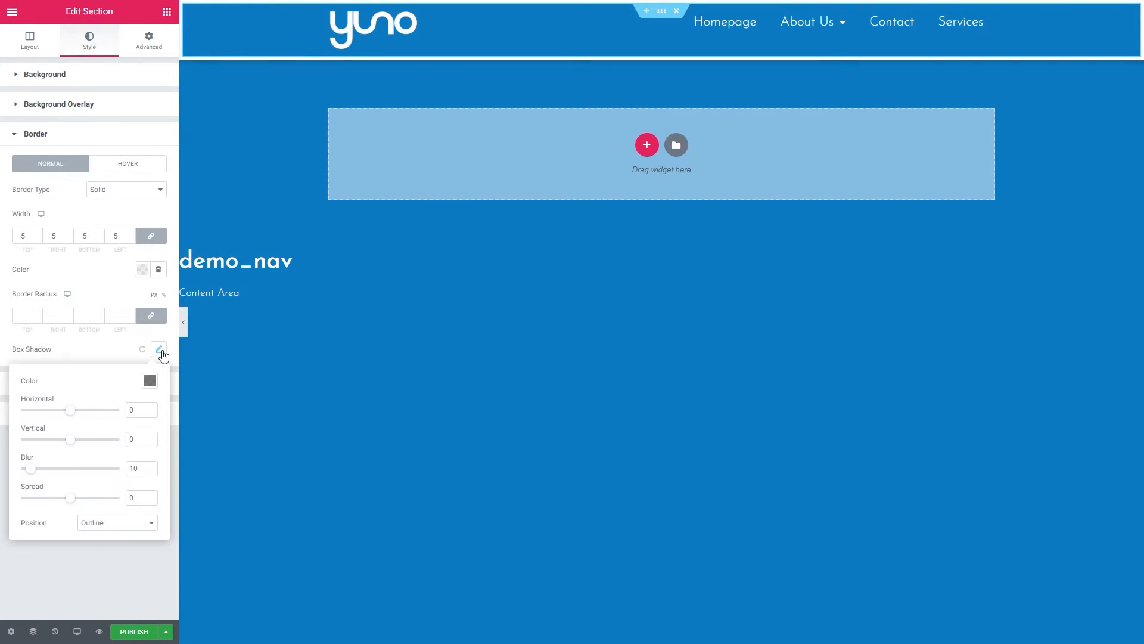
pyautogui.click(129, 352)
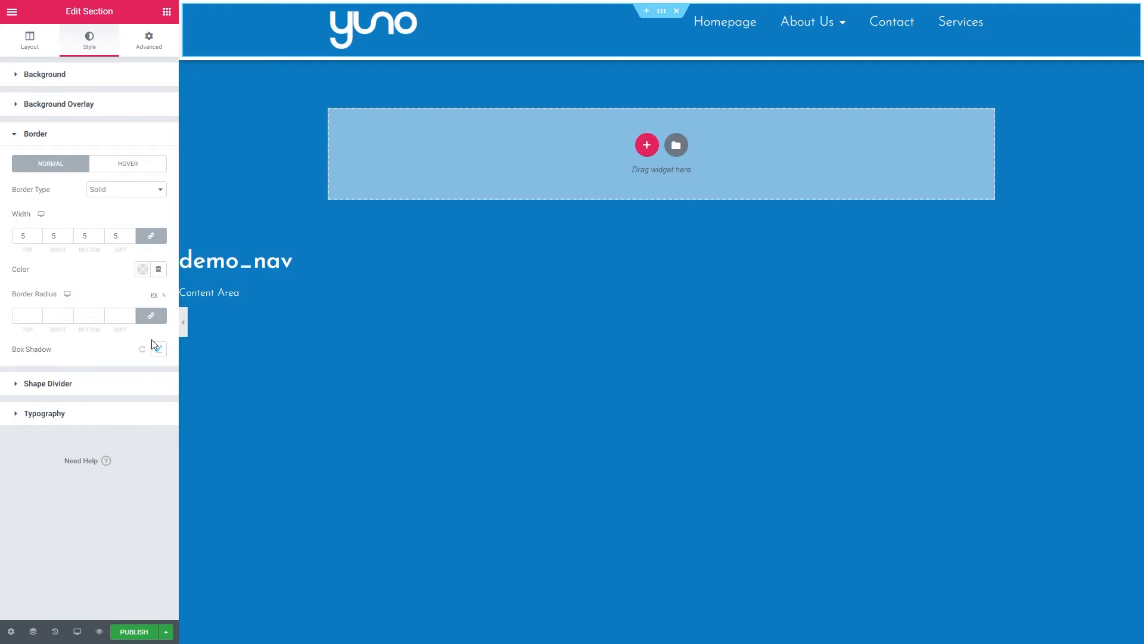
pyautogui.click(183, 323)
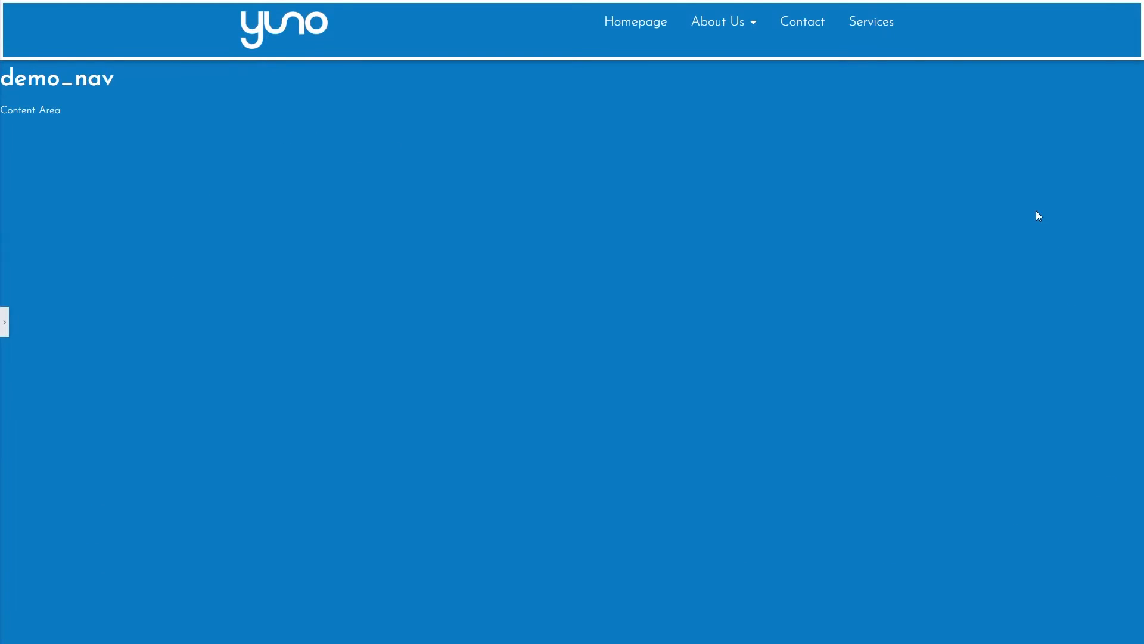
pyautogui.click(6, 322)
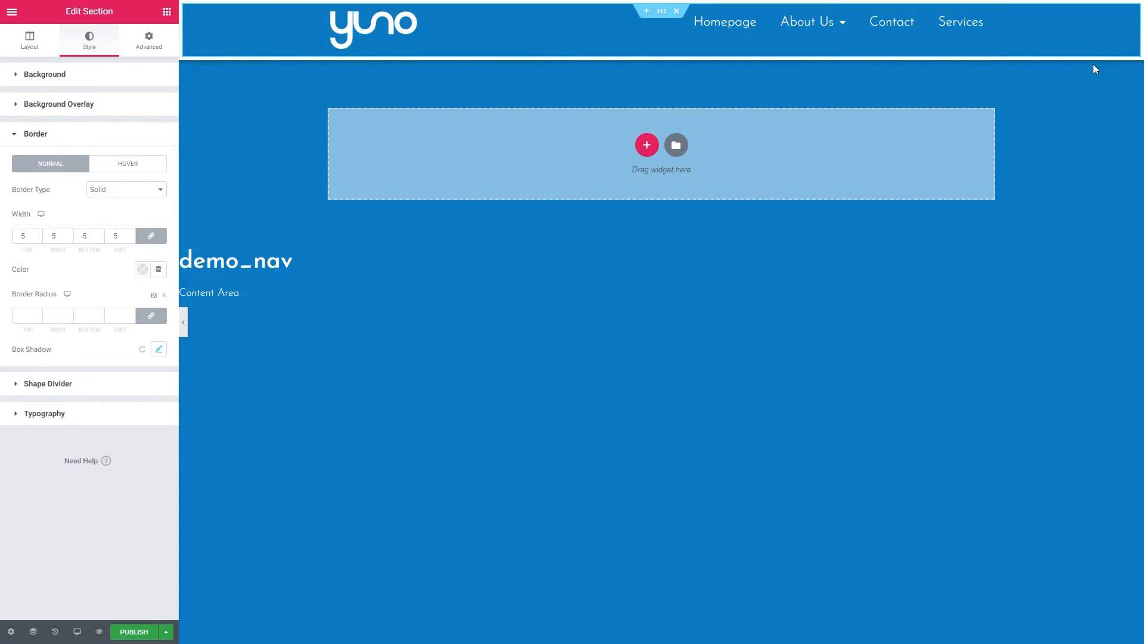
# Set the header section's vertical alignment to Middle
pyautogui.click(30, 47)
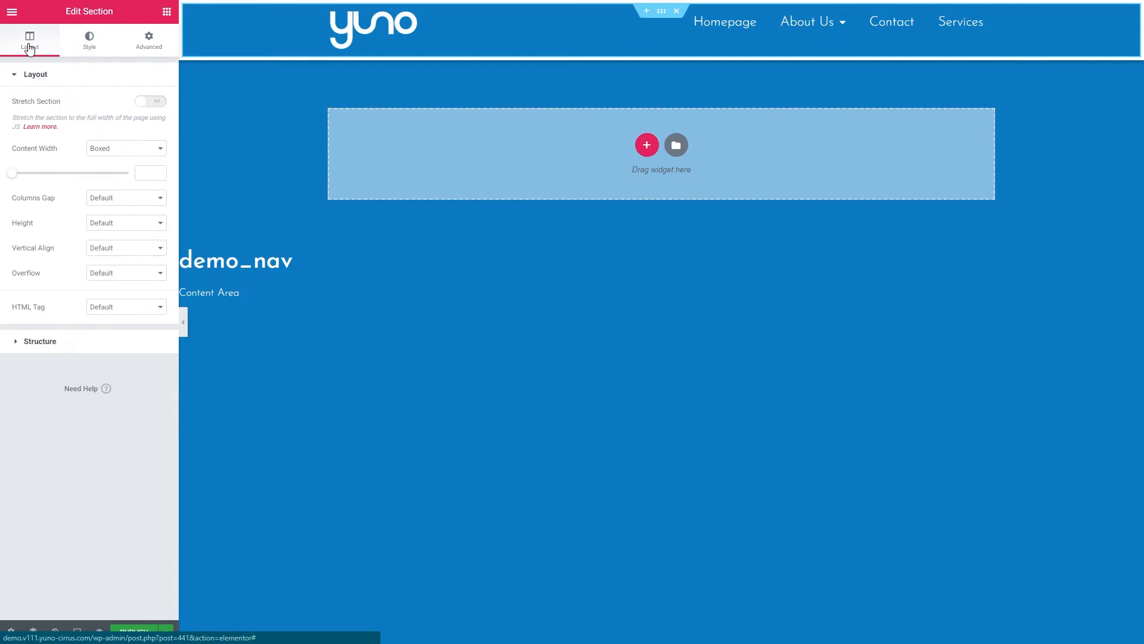
pyautogui.click(117, 248)
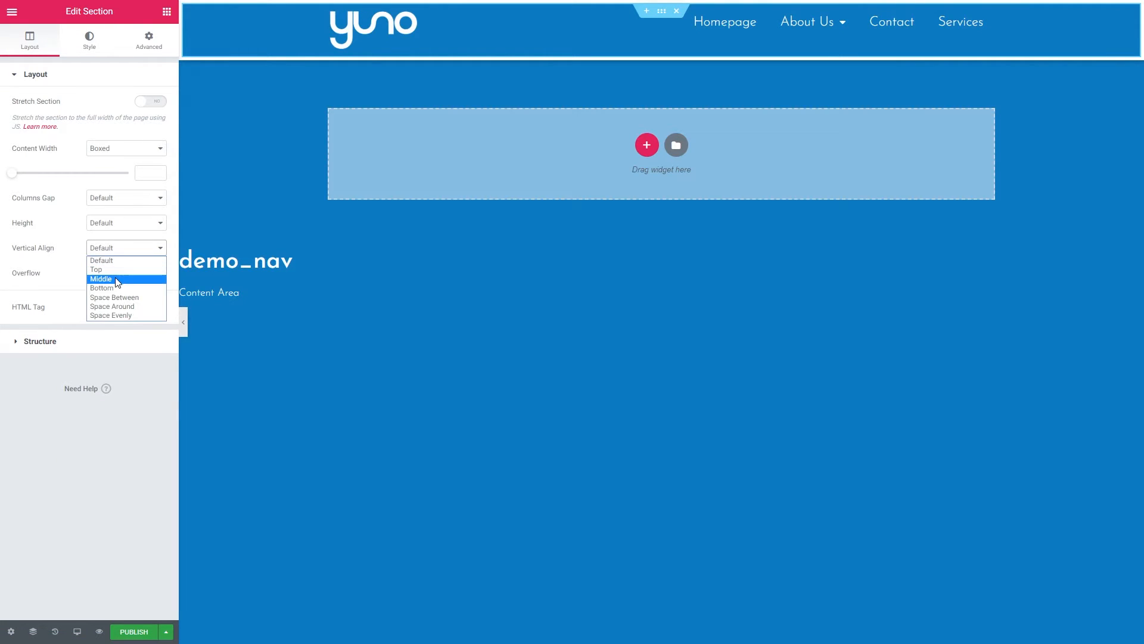
pyautogui.click(117, 283)
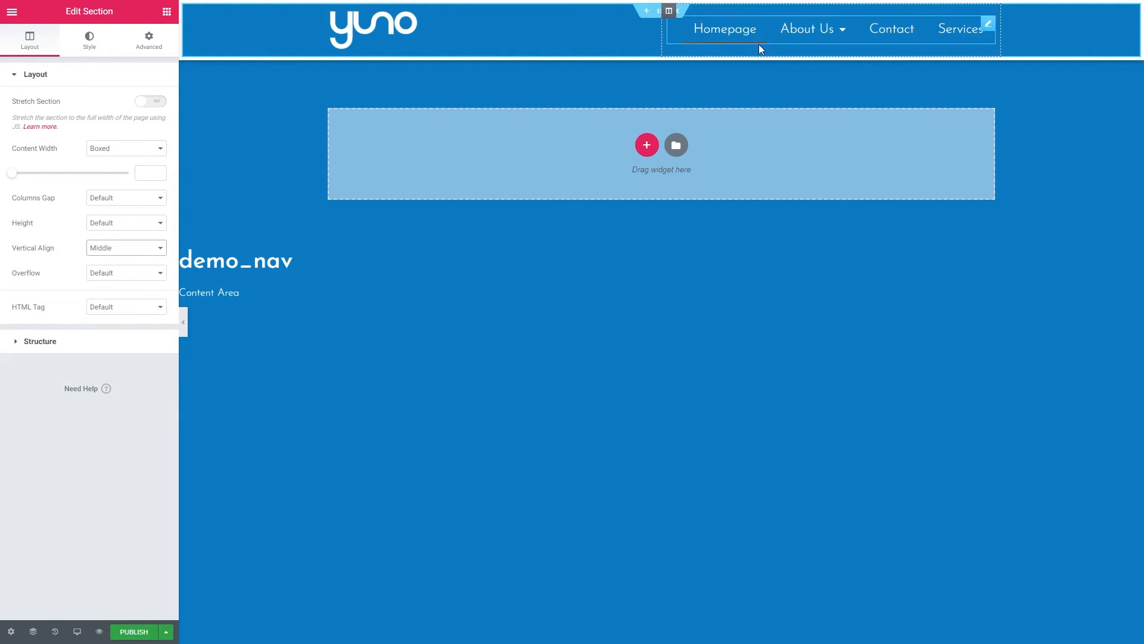
# Unlink the header section's padding values and set the top and bottom padding to 1%, keeping the sides at 0
pyautogui.click(149, 40)
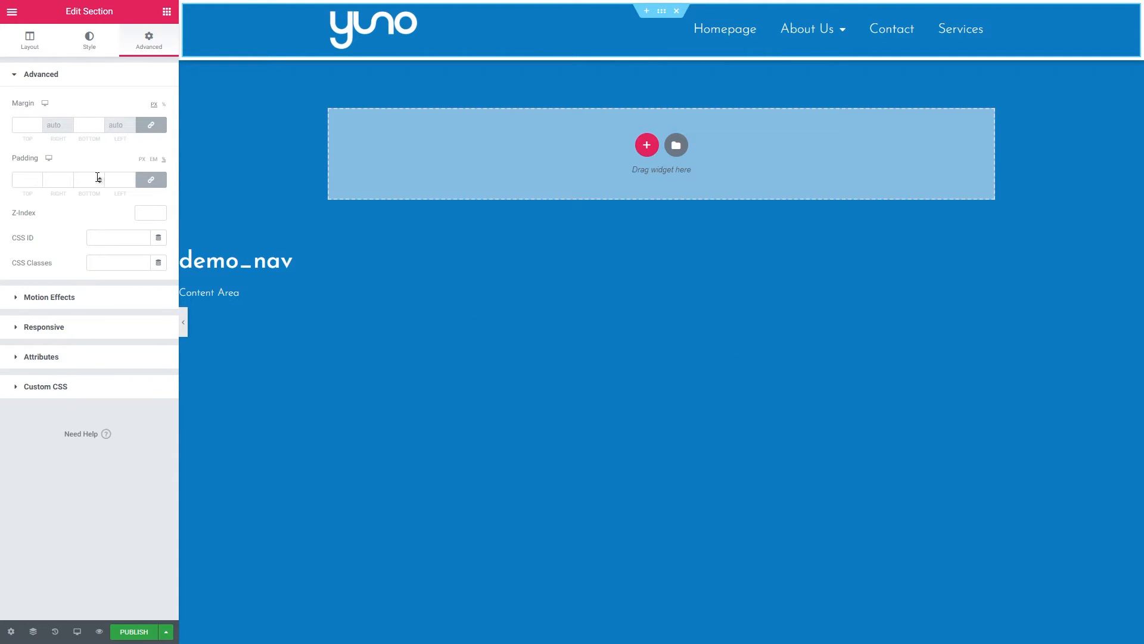
pyautogui.click(150, 179)
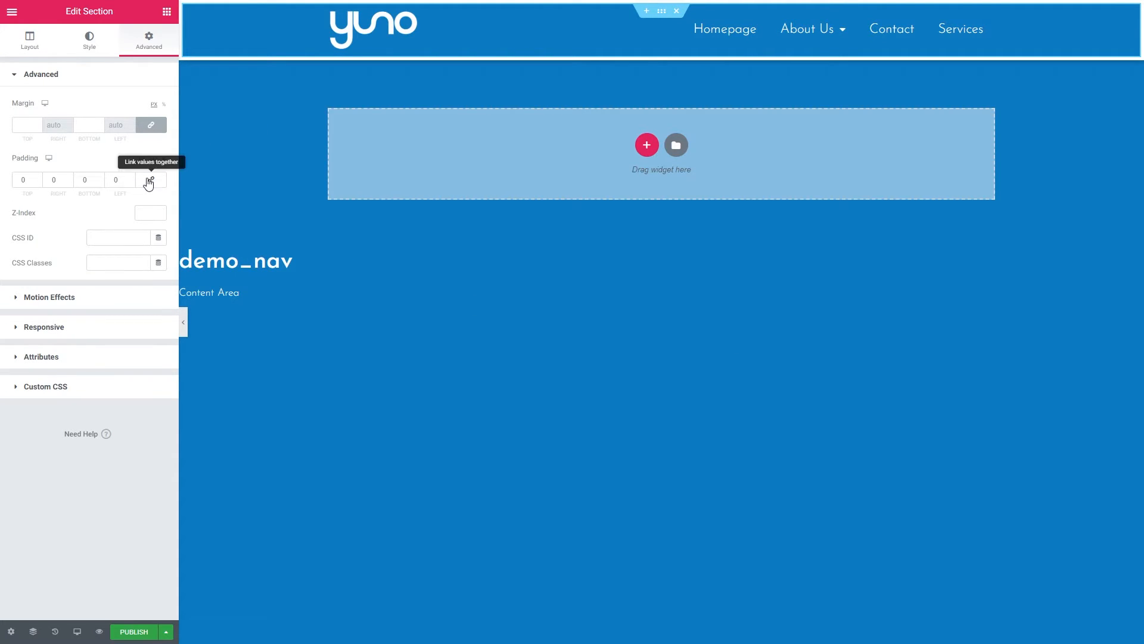
pyautogui.click(38, 178)
pyautogui.click(99, 178)
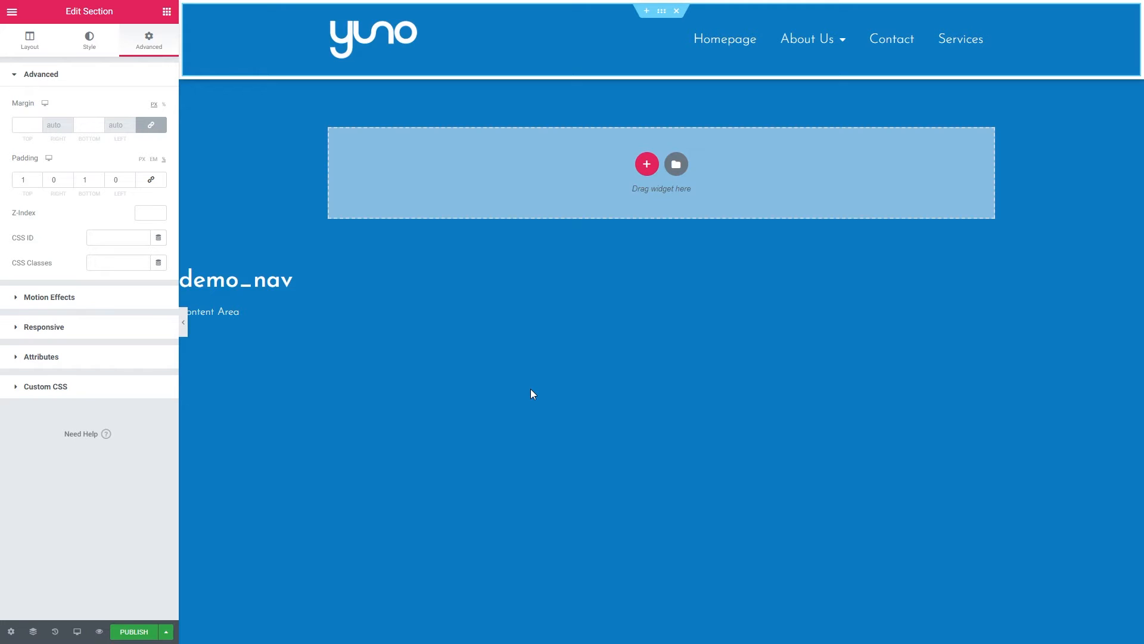
# Browse the widget library through to the Pro widgets
pyautogui.click(167, 11)
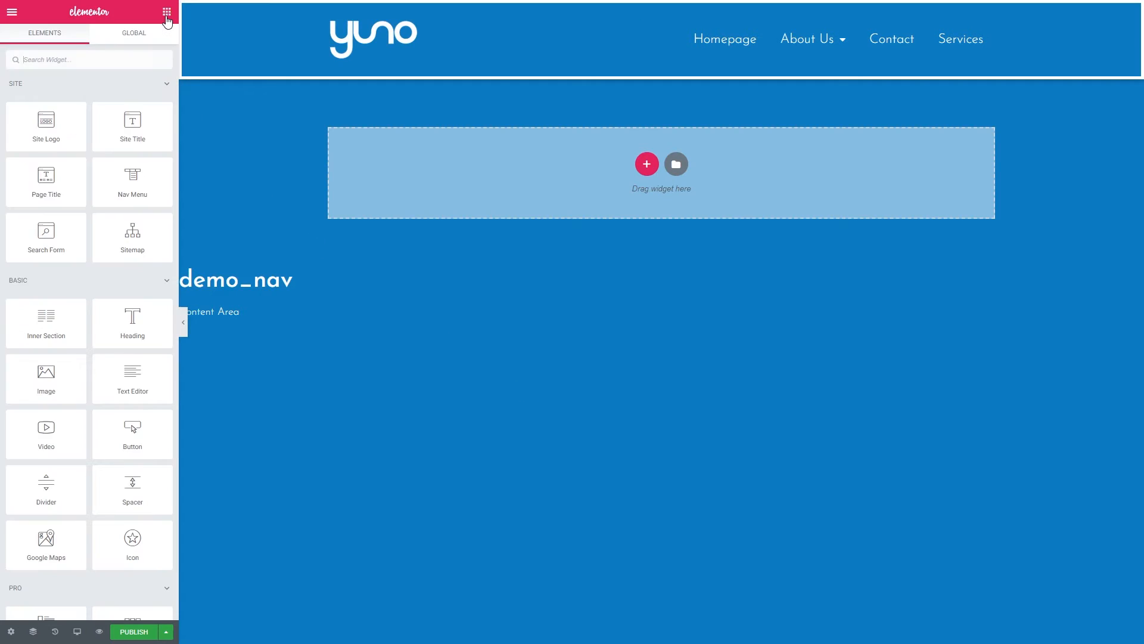
pyautogui.scroll(-12, 103, 262)
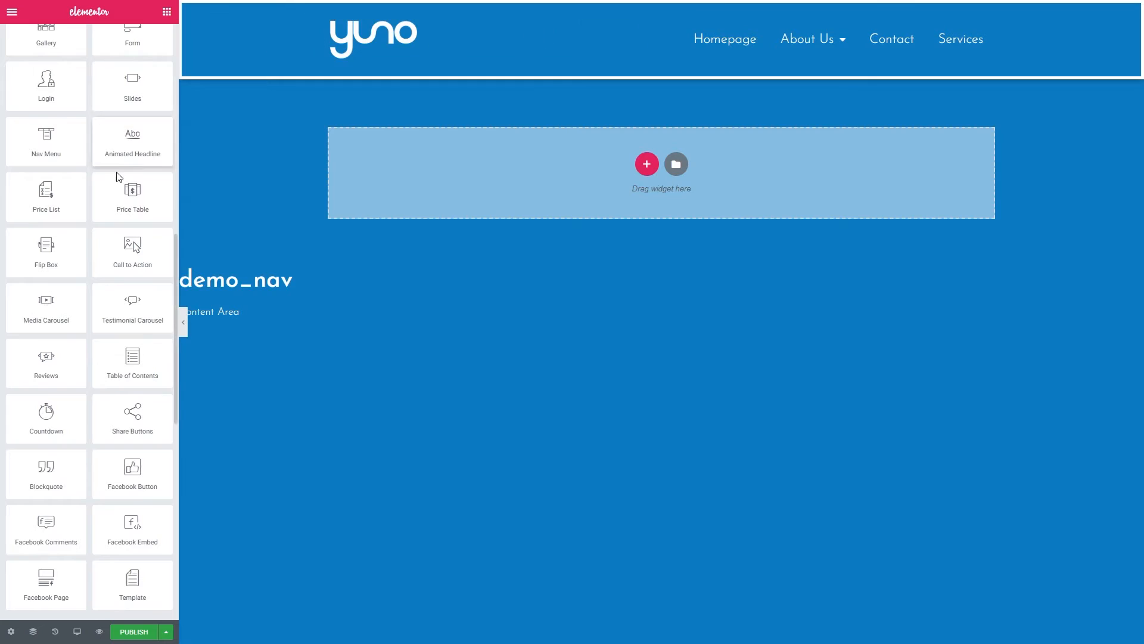
# Open the navigation menu's dropdown style settings and preview the About Us submenu
pyautogui.scroll(12, 119, 173)
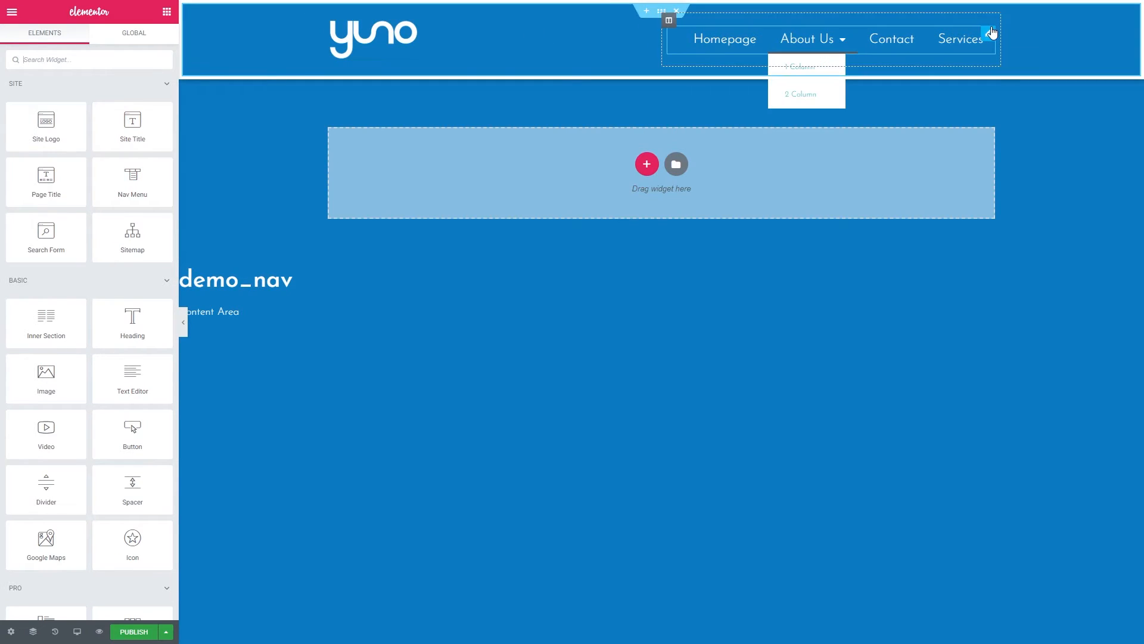
pyautogui.click(989, 35)
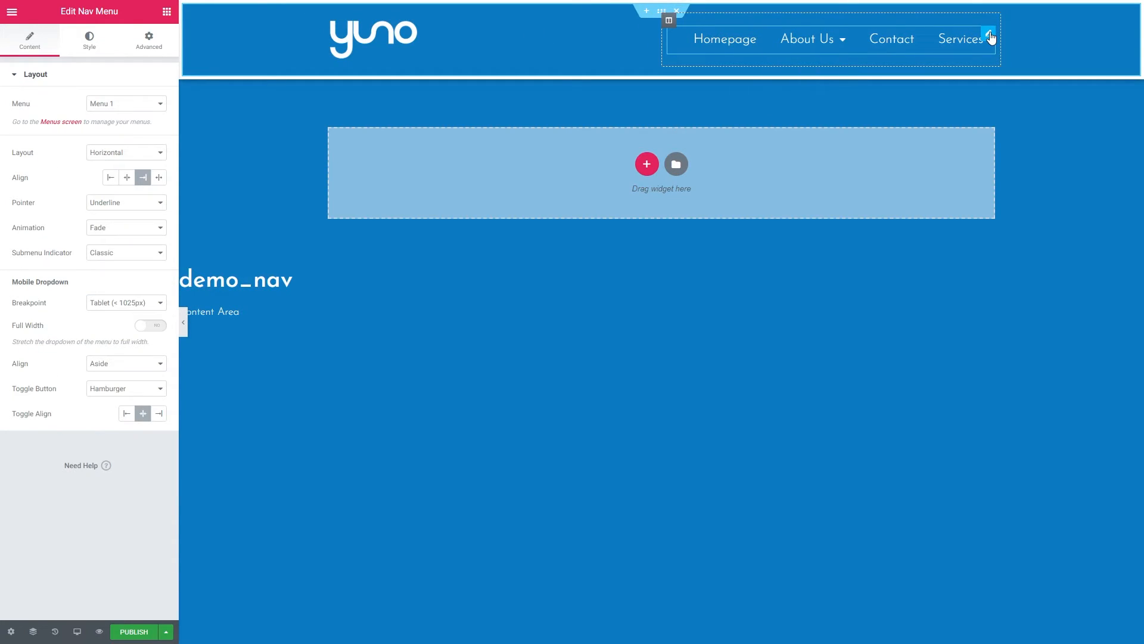
pyautogui.click(89, 41)
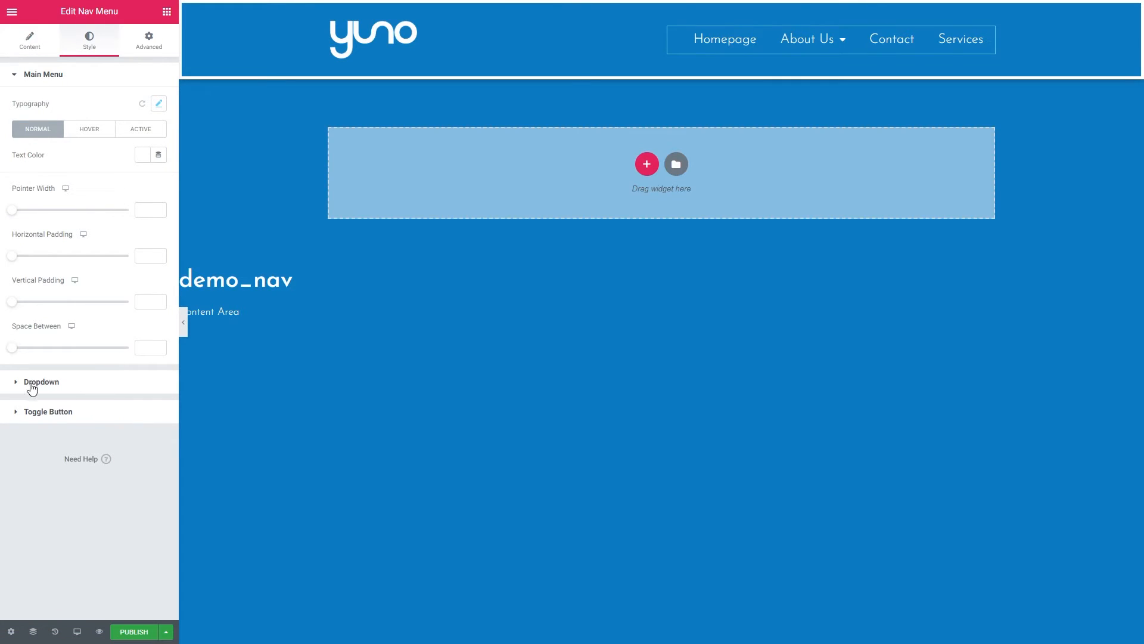
pyautogui.click(33, 384)
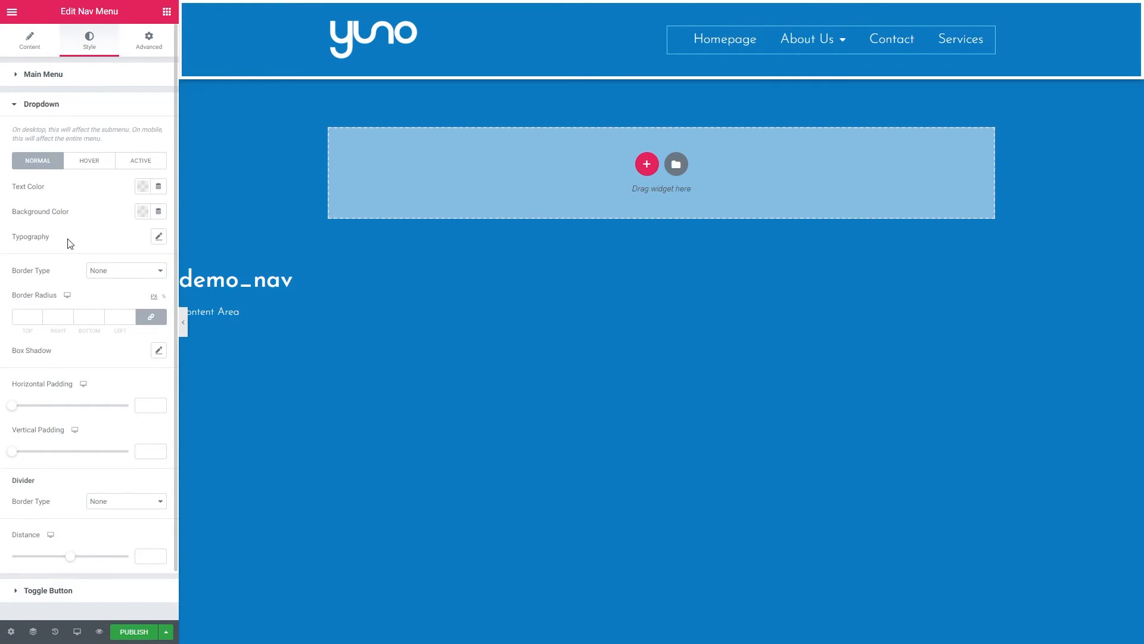
pyautogui.moveTo(822, 42)
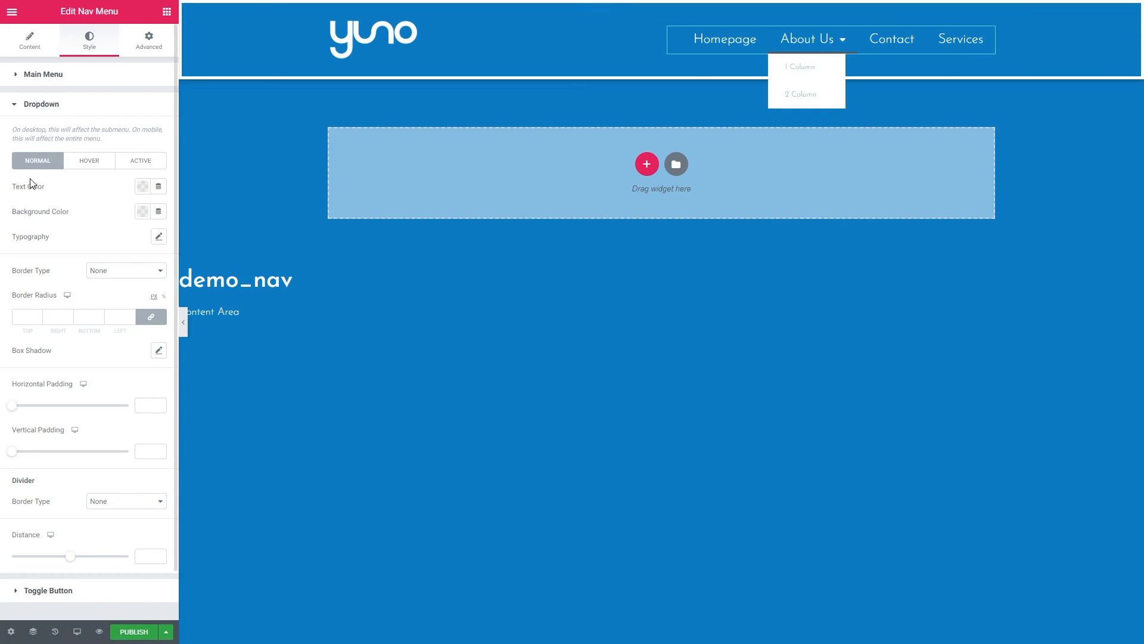
# For the dropdown's normal state, set the background color to the coral red swatch and the text color to white
pyautogui.click(86, 158)
pyautogui.click(33, 162)
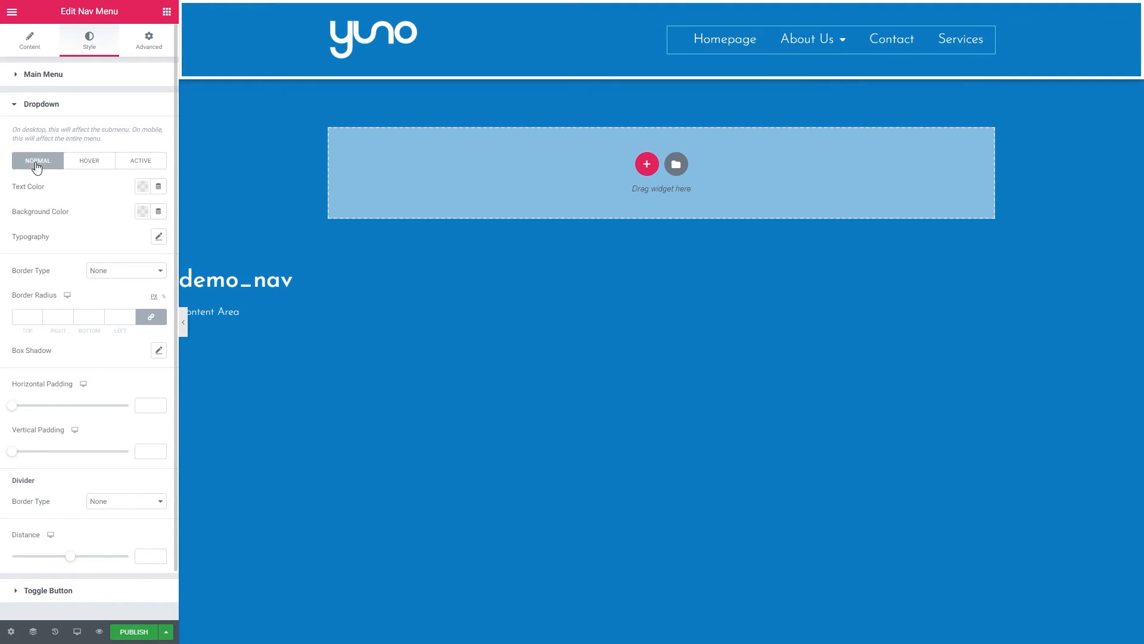
pyautogui.click(141, 161)
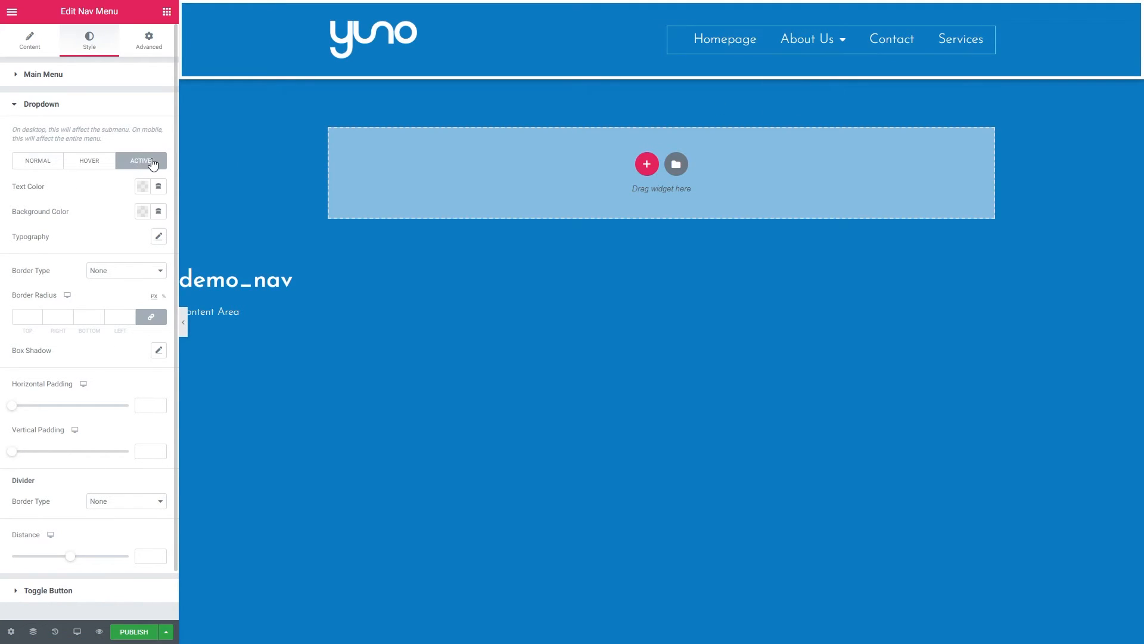
pyautogui.click(34, 163)
pyautogui.click(138, 212)
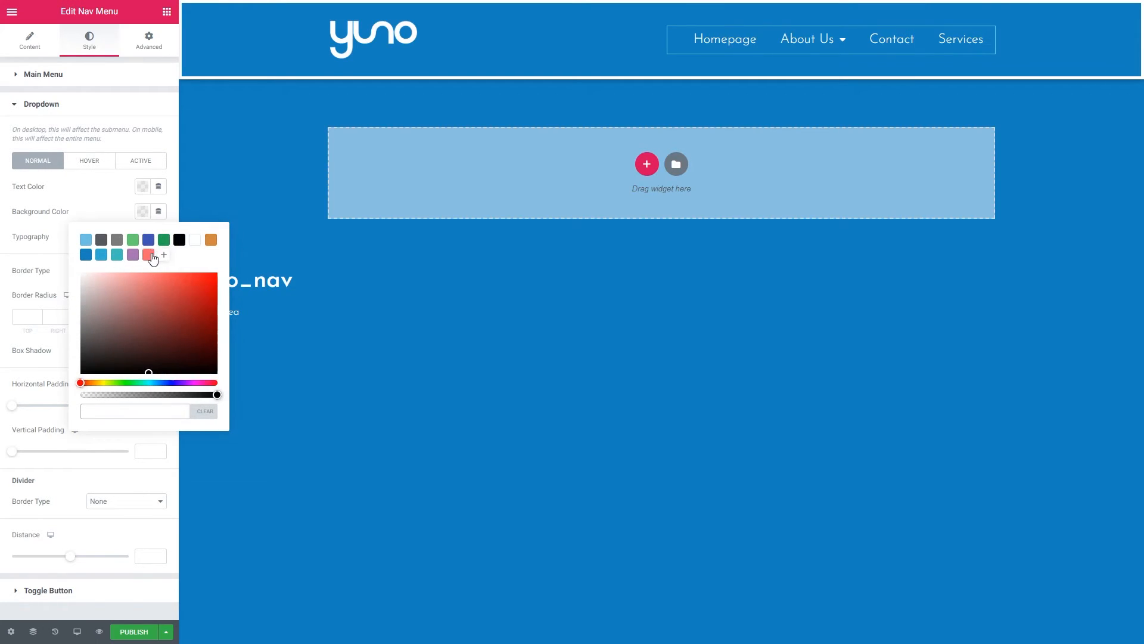
pyautogui.click(149, 247)
pyautogui.click(88, 191)
pyautogui.click(89, 160)
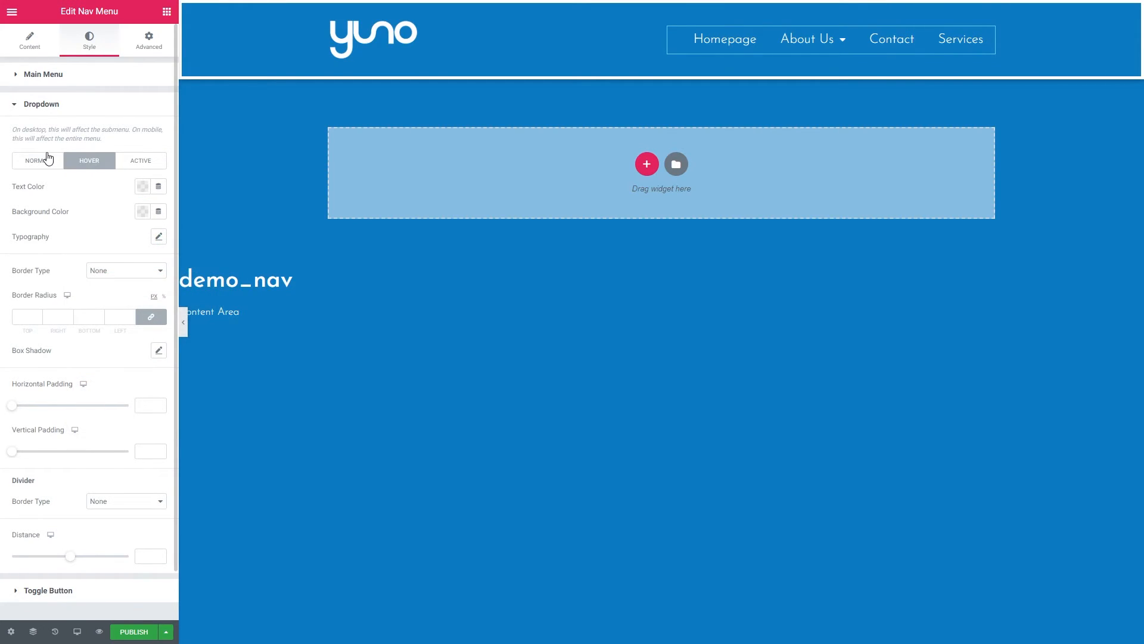
pyautogui.click(48, 160)
pyautogui.click(143, 186)
pyautogui.click(180, 215)
pyautogui.click(88, 190)
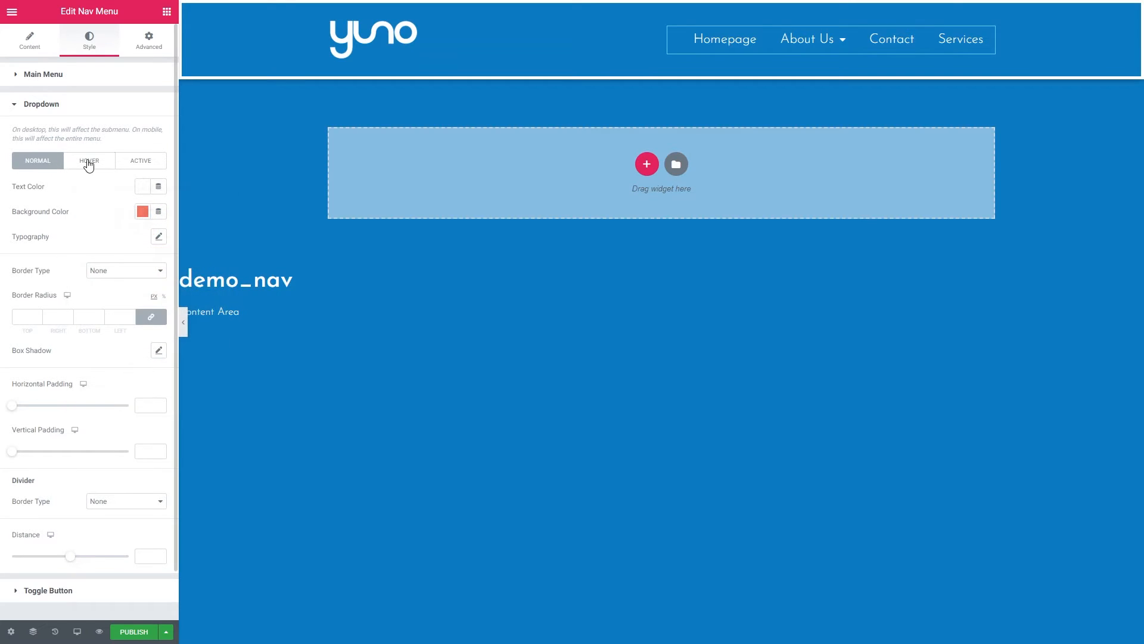
# For the dropdown's hover state, set the background to teal and the text to white, and preview the About Us submenu
pyautogui.click(89, 161)
pyautogui.click(142, 206)
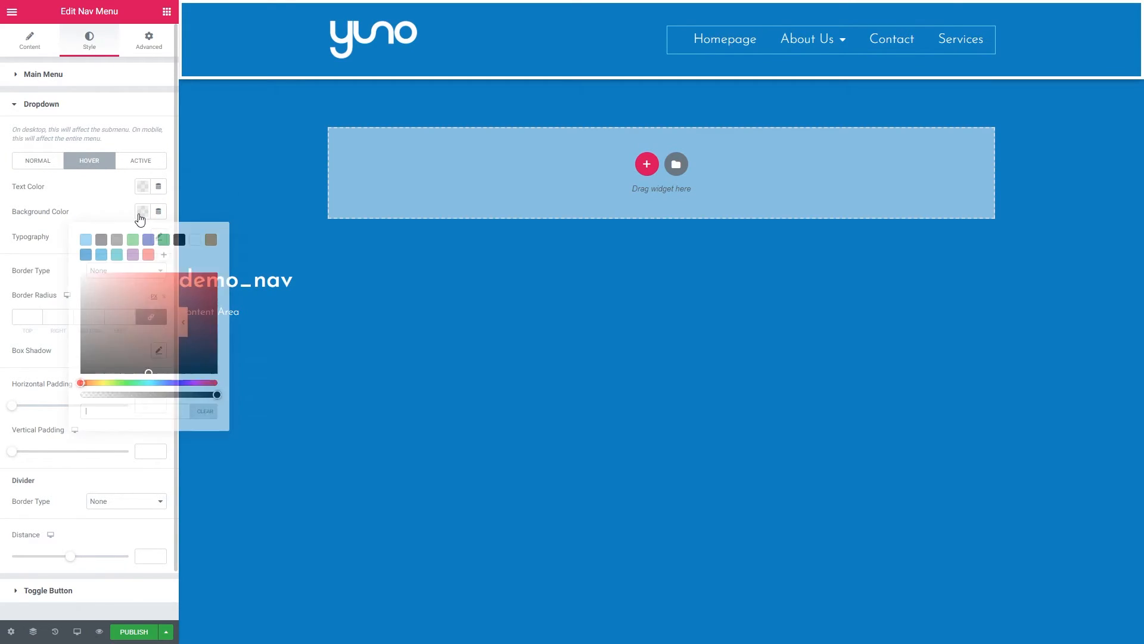
pyautogui.click(117, 254)
pyautogui.click(112, 211)
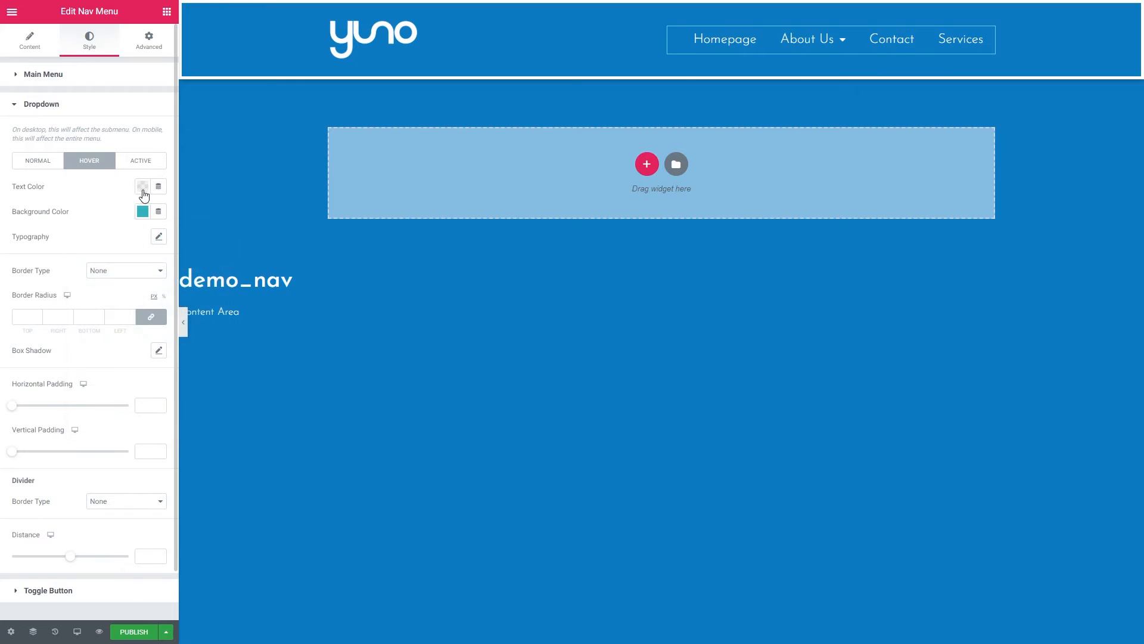
pyautogui.click(142, 188)
pyautogui.click(196, 215)
pyautogui.click(98, 187)
pyautogui.moveTo(794, 41)
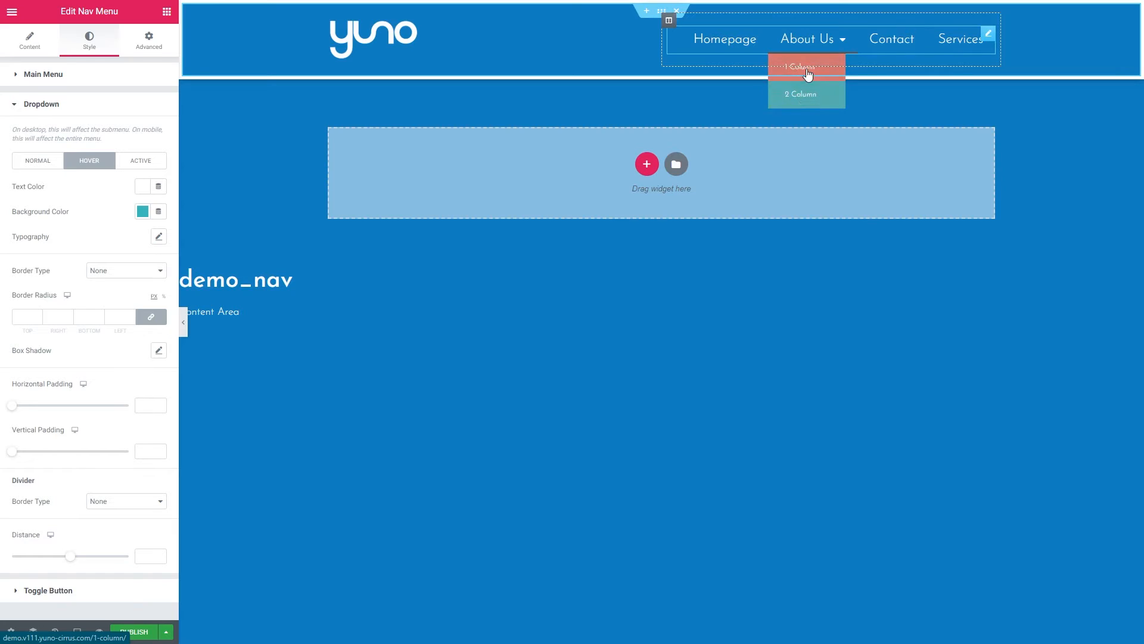
pyautogui.click(539, 335)
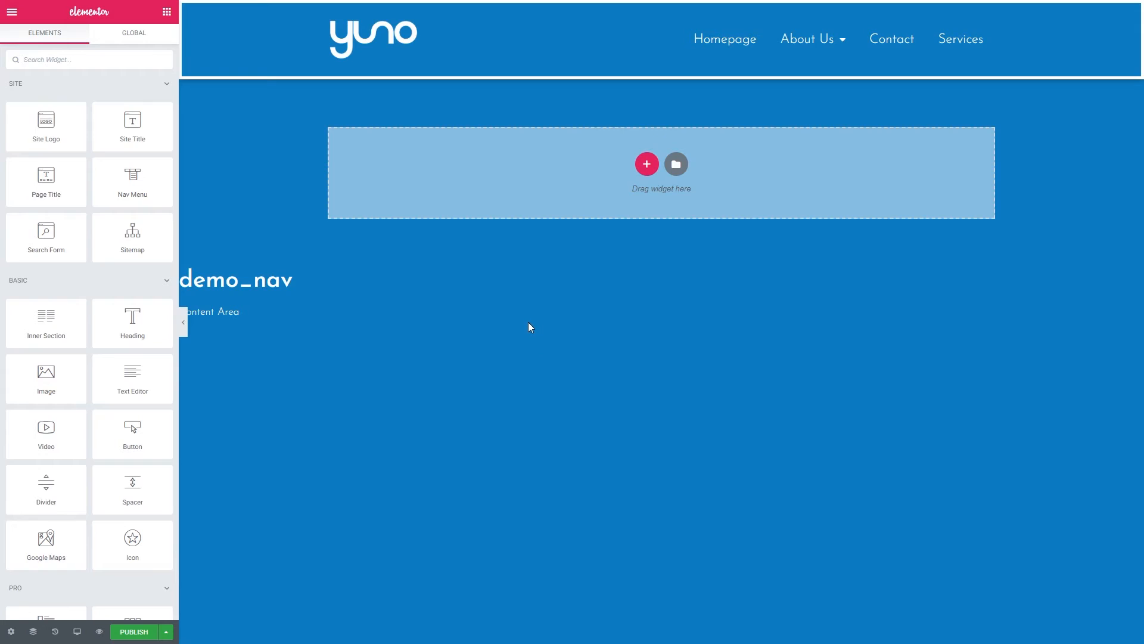
# Publish the header template with a display condition that includes the Entire Site
pyautogui.click(133, 631)
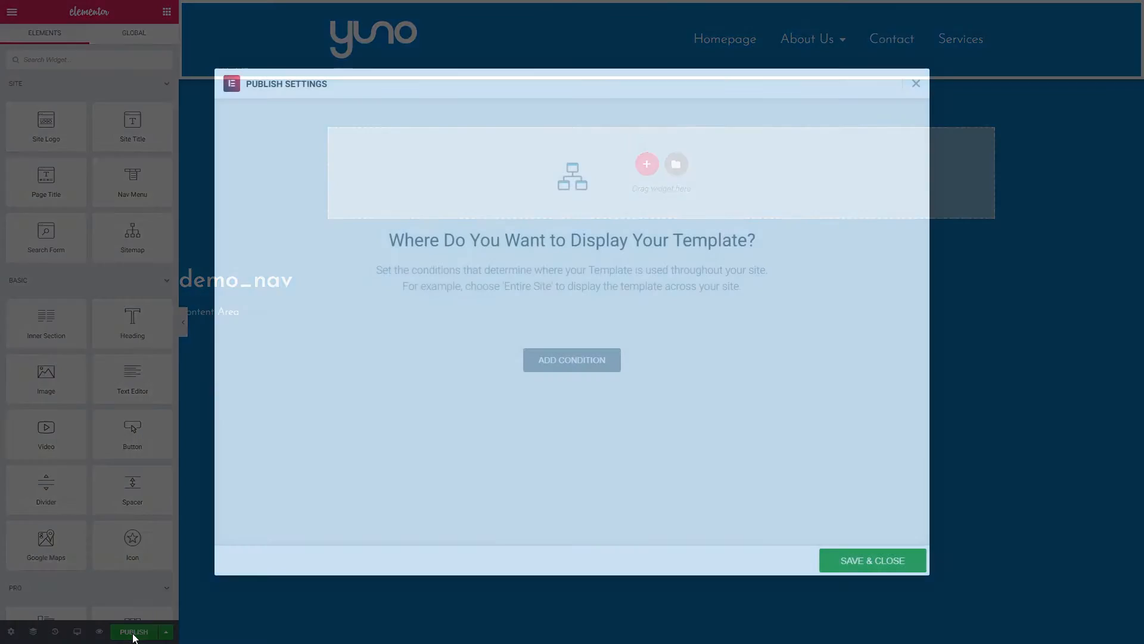
pyautogui.click(555, 364)
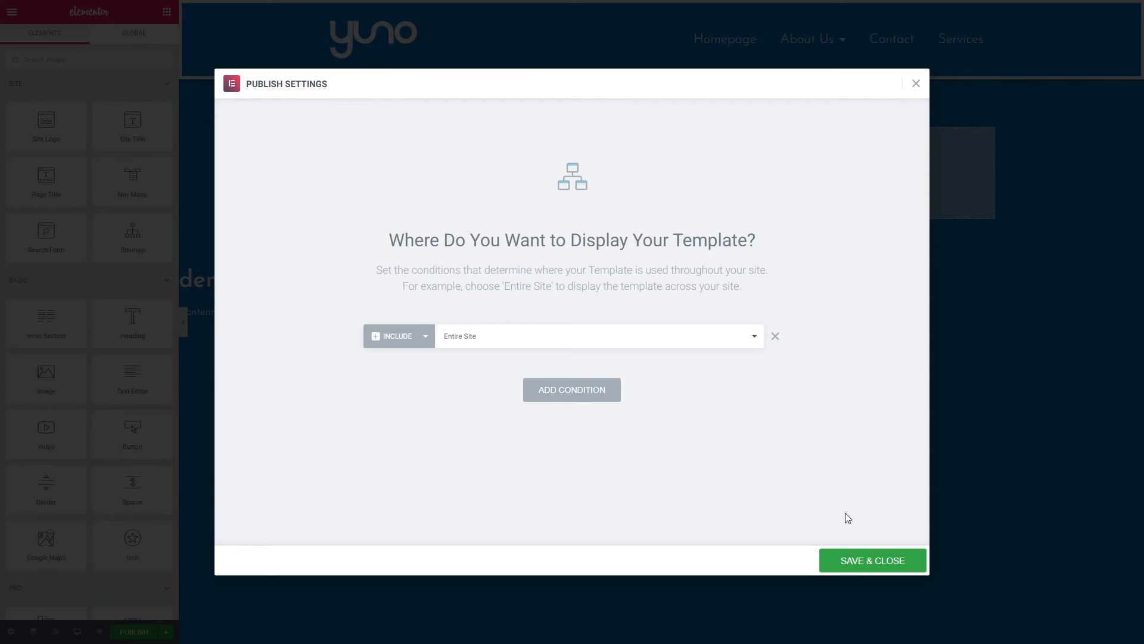
pyautogui.click(851, 561)
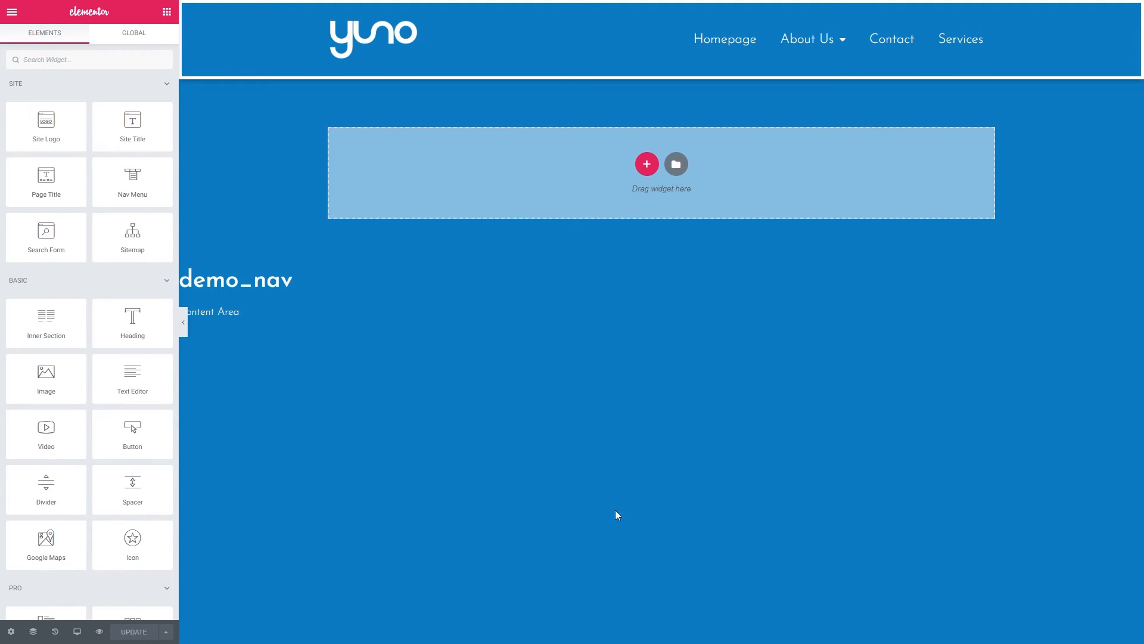
# Replace the template's display condition with Include, Singular, Pages, About Us and save it
pyautogui.click(166, 632)
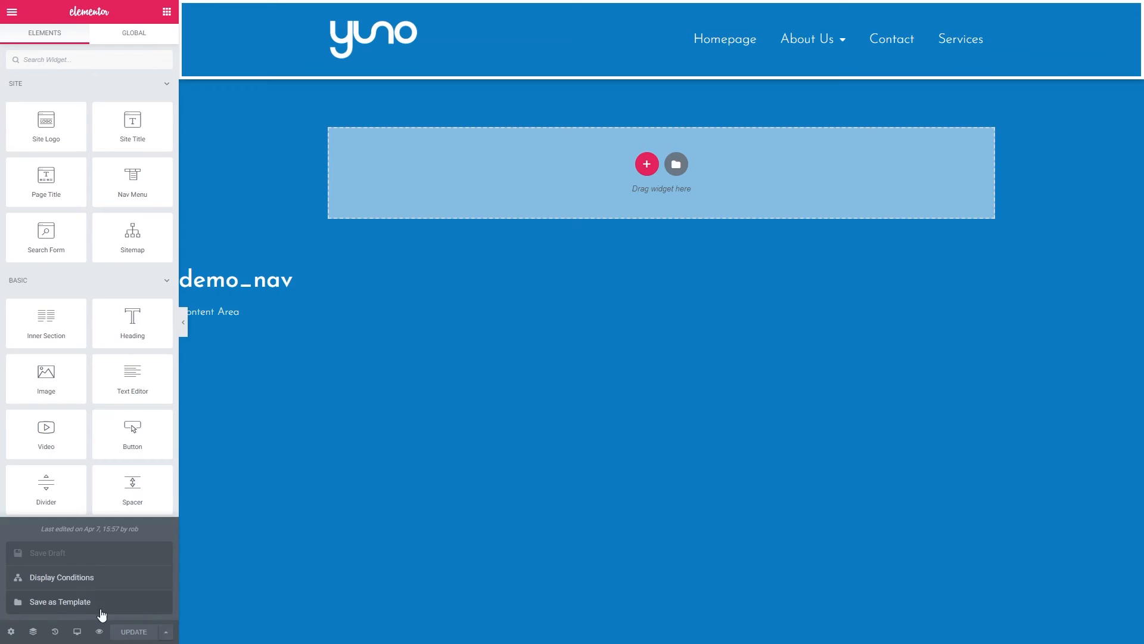
pyautogui.click(64, 581)
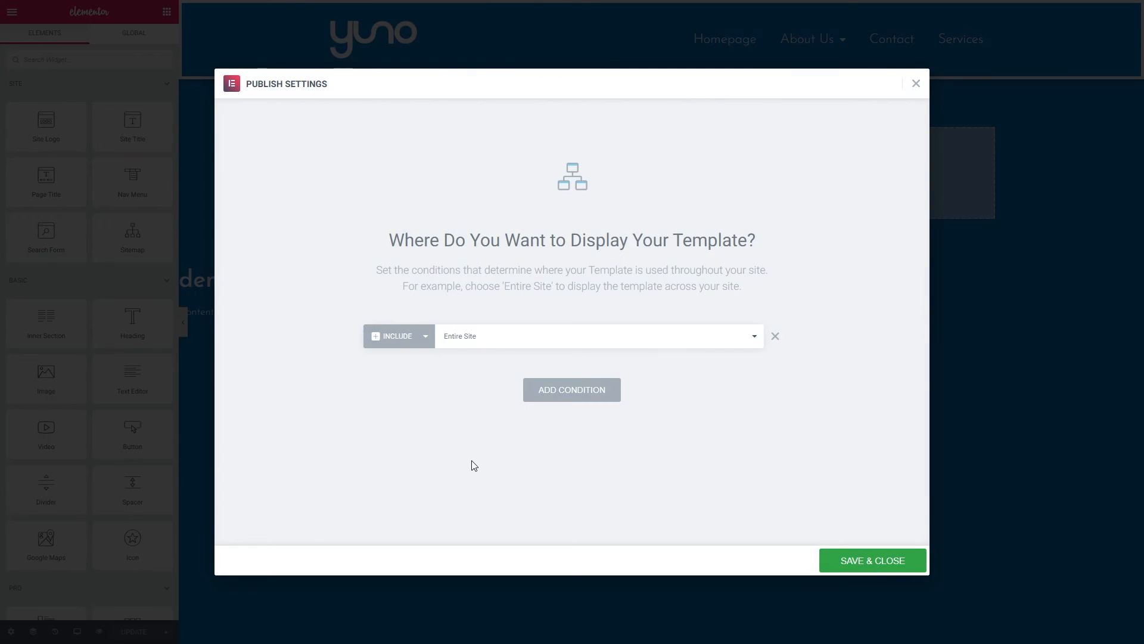
pyautogui.click(774, 337)
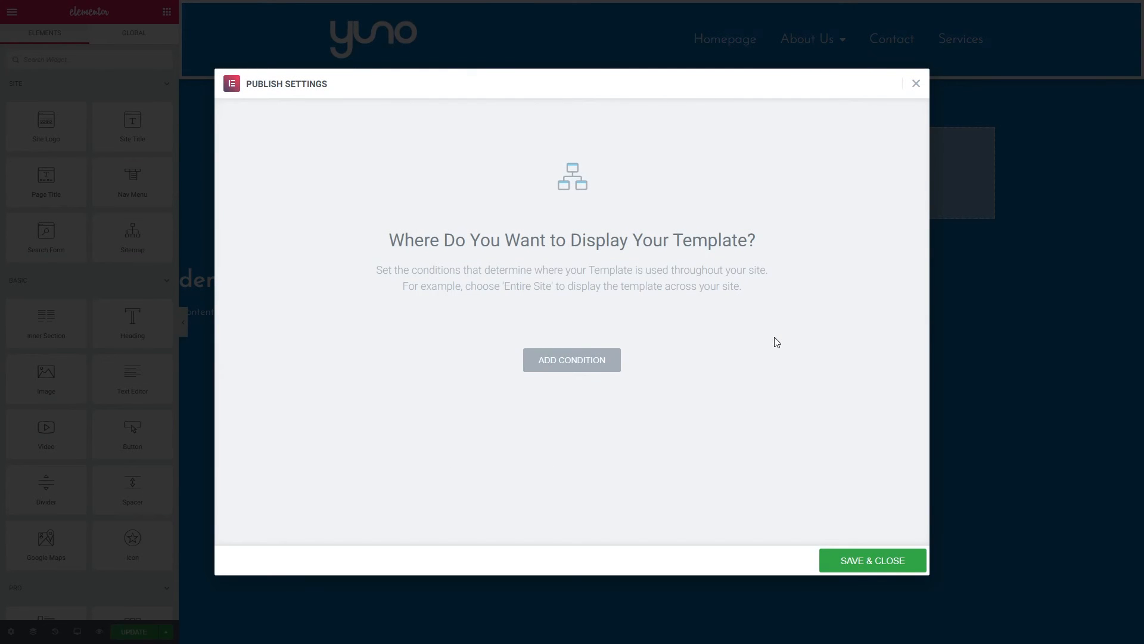
pyautogui.click(554, 370)
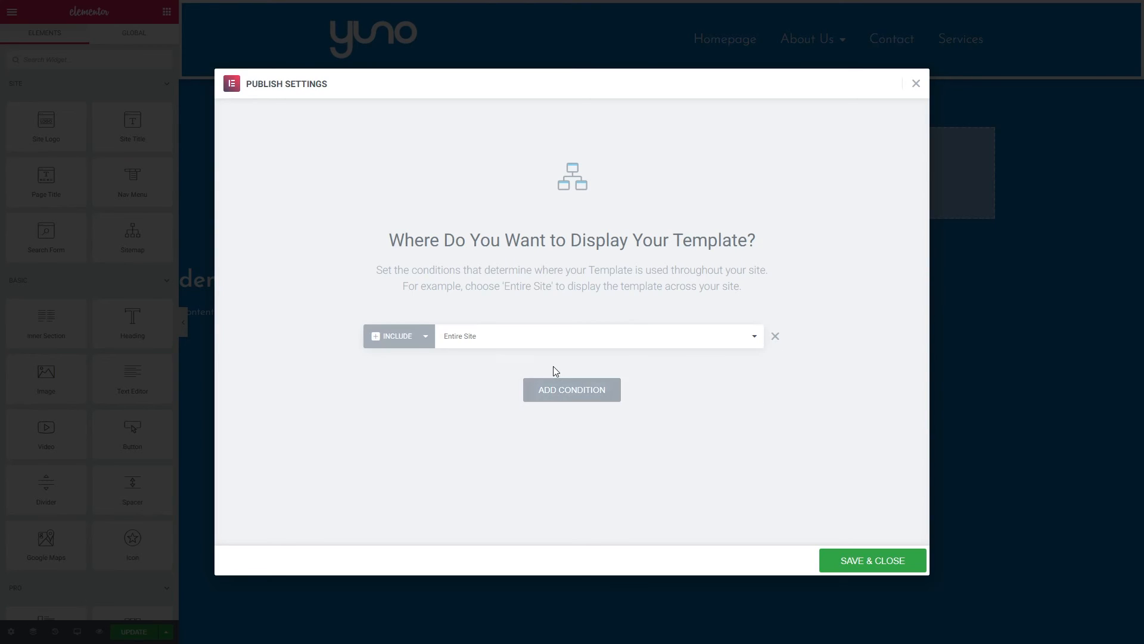
pyautogui.click(732, 337)
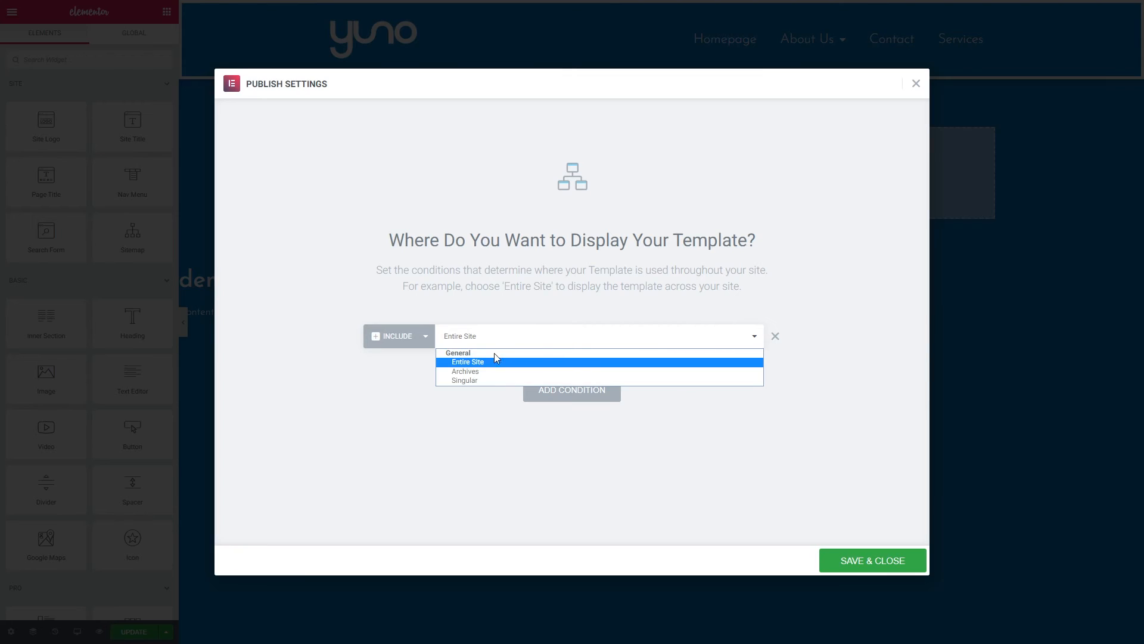
pyautogui.click(457, 381)
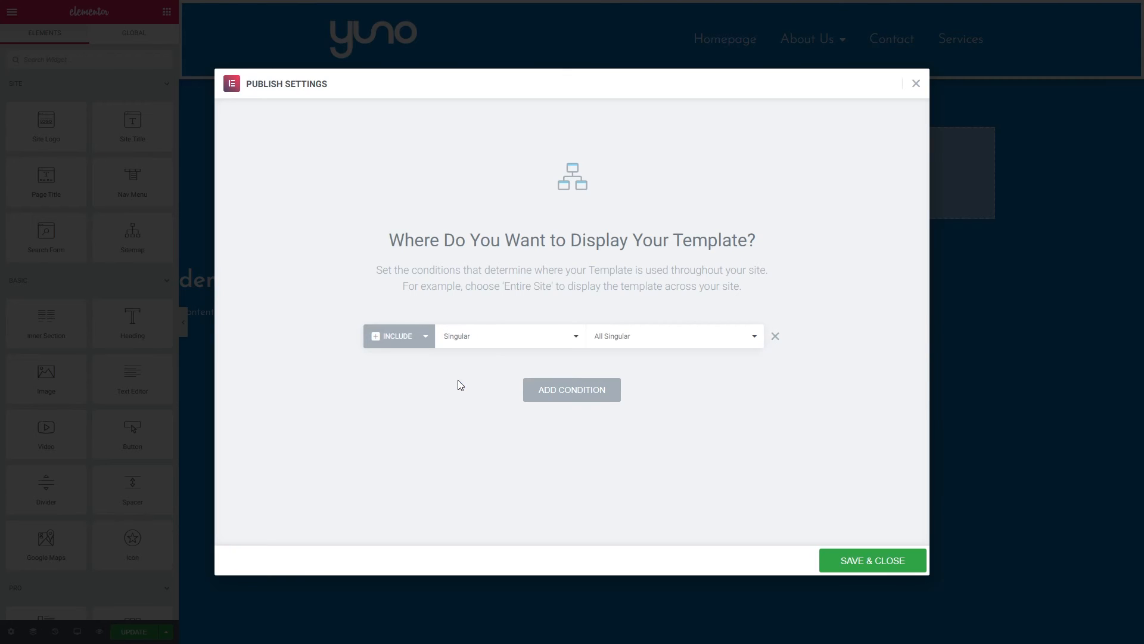
pyautogui.click(640, 338)
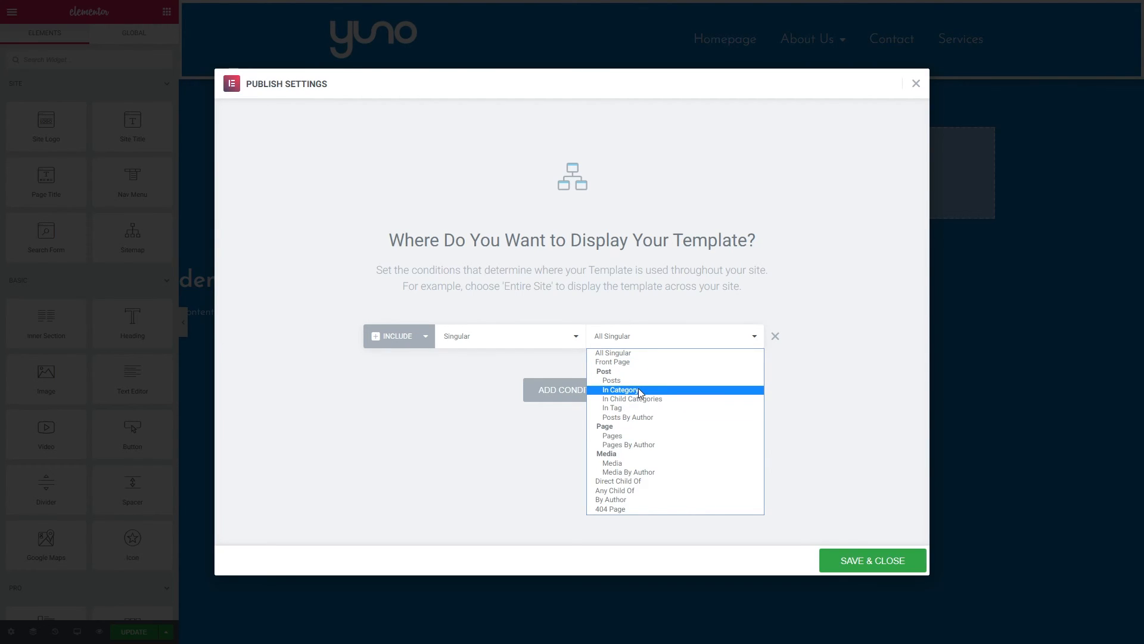
pyautogui.click(606, 436)
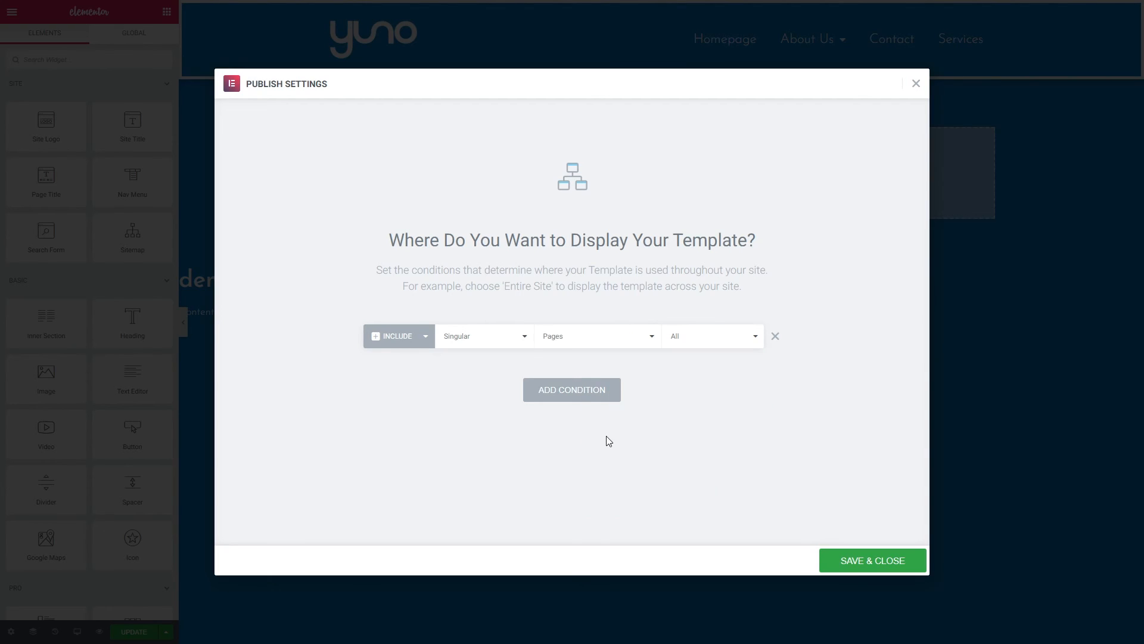
pyautogui.click(717, 335)
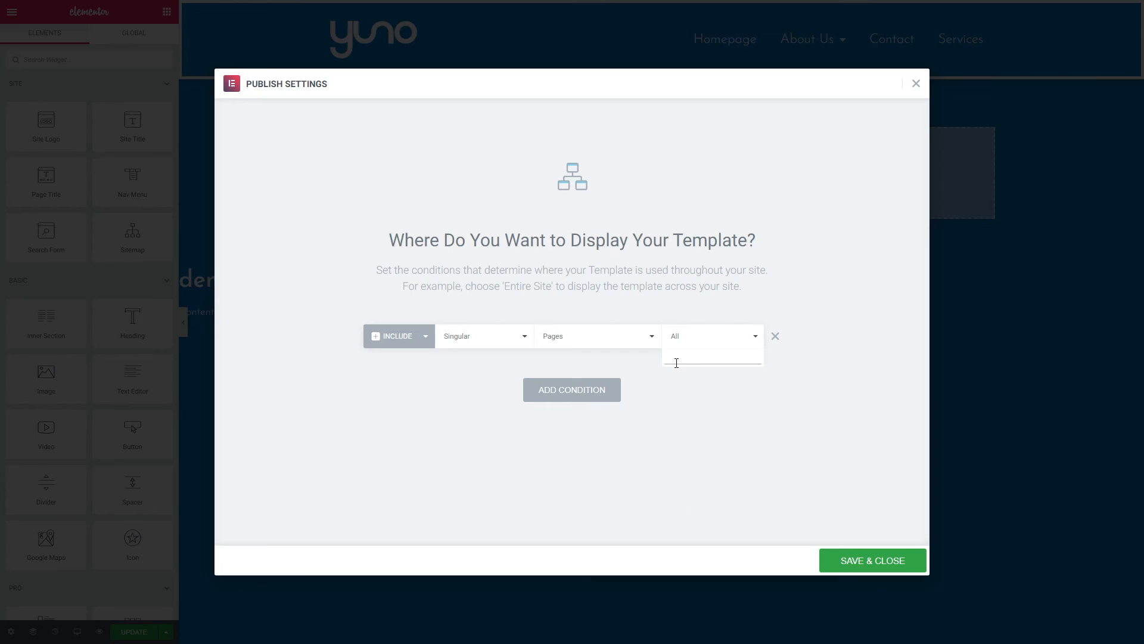
pyautogui.write('about')
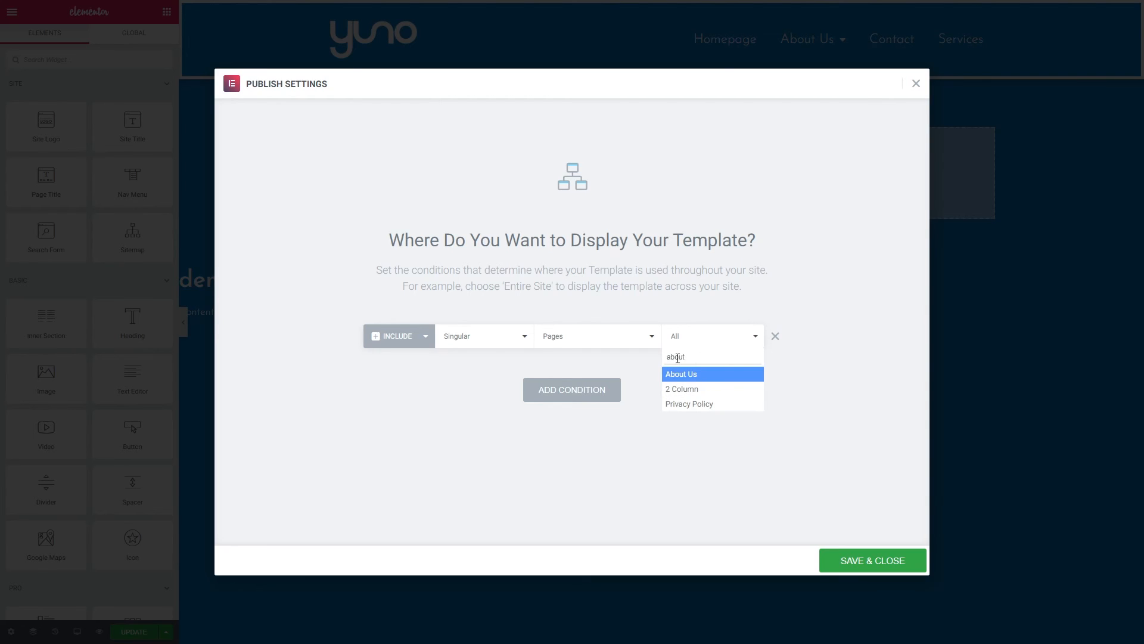
pyautogui.click(678, 375)
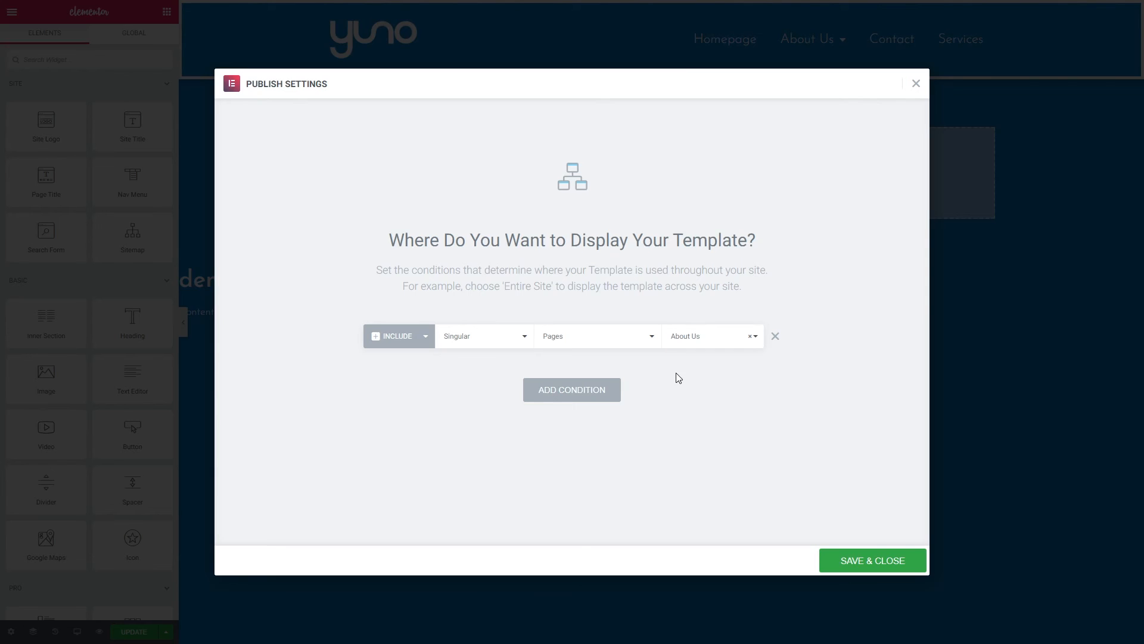
pyautogui.click(856, 561)
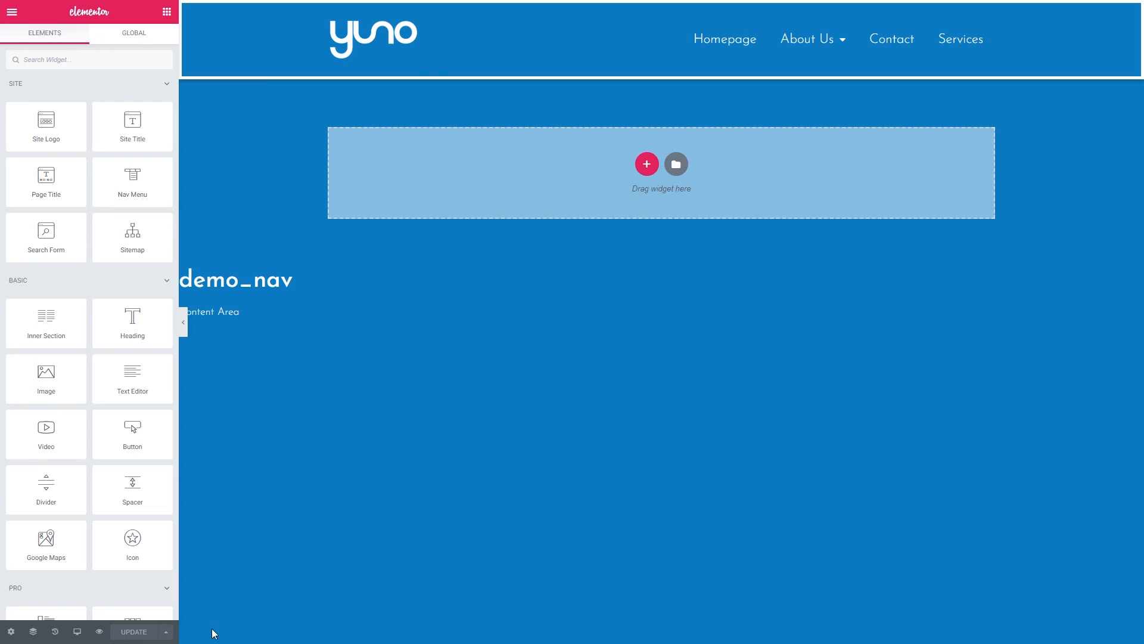
# Try a second display condition set to Exclude for the Entire Site, and remove it
pyautogui.click(166, 632)
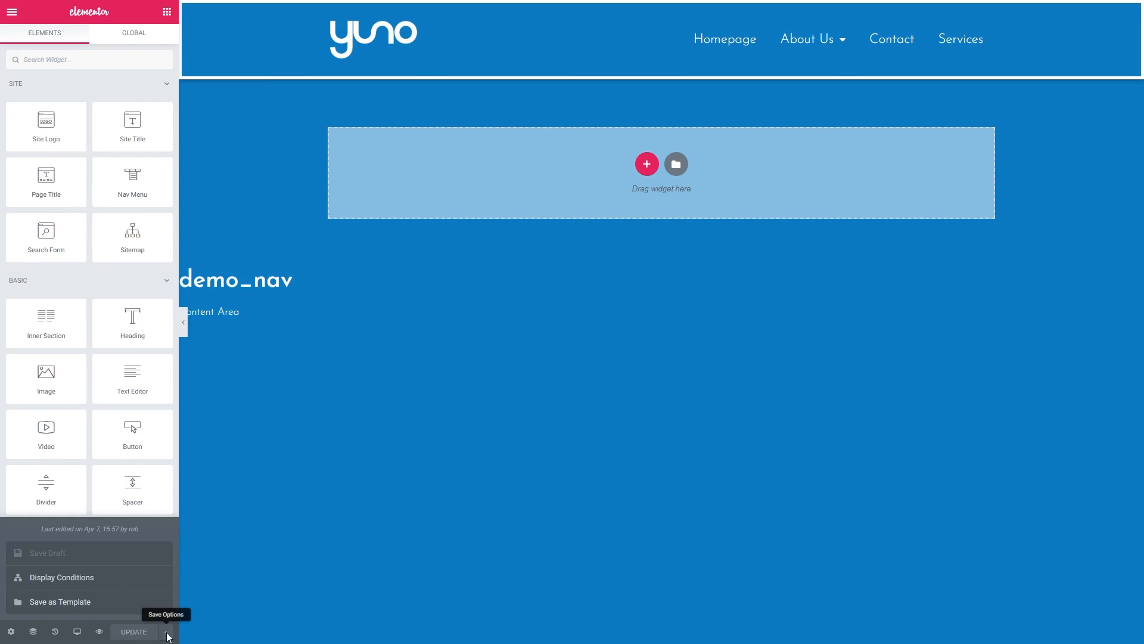
pyautogui.click(62, 579)
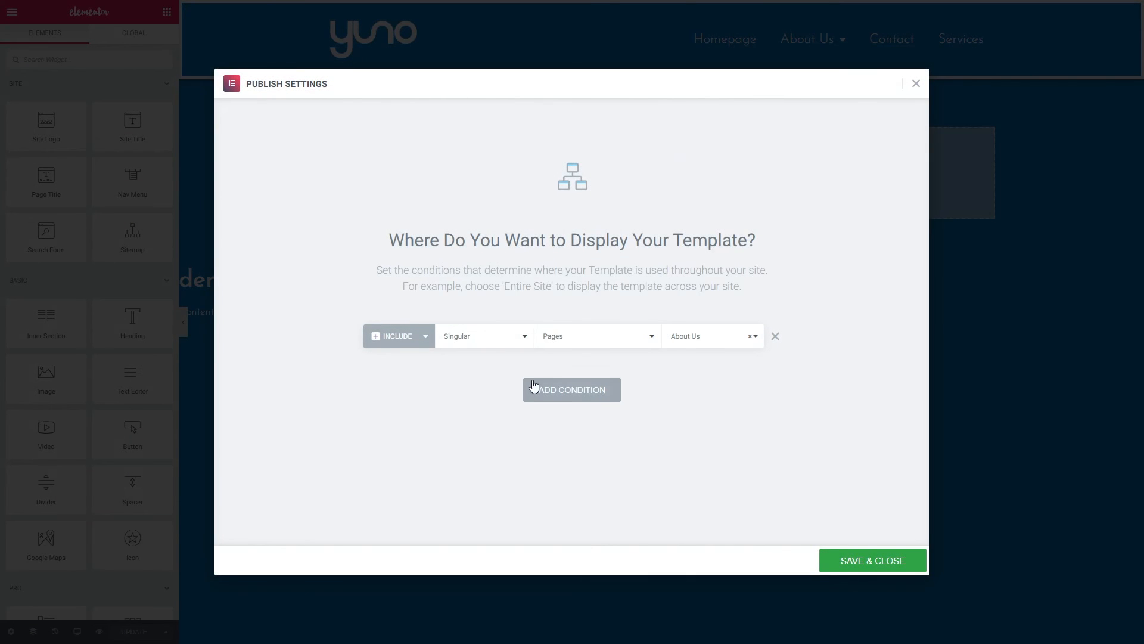
pyautogui.click(534, 387)
pyautogui.click(422, 366)
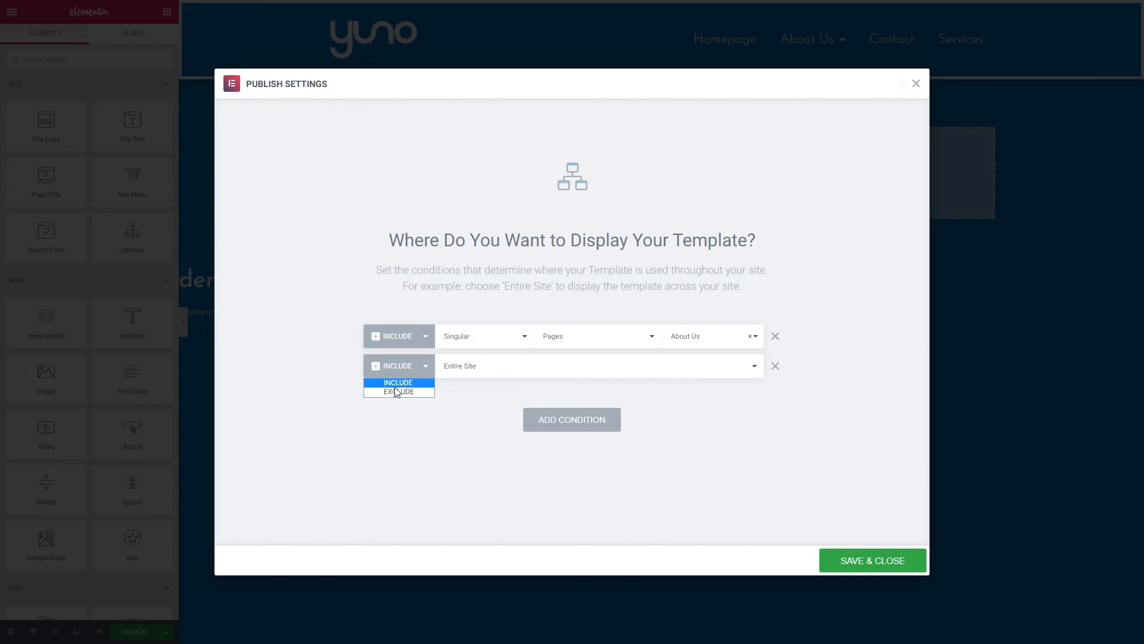
pyautogui.click(397, 391)
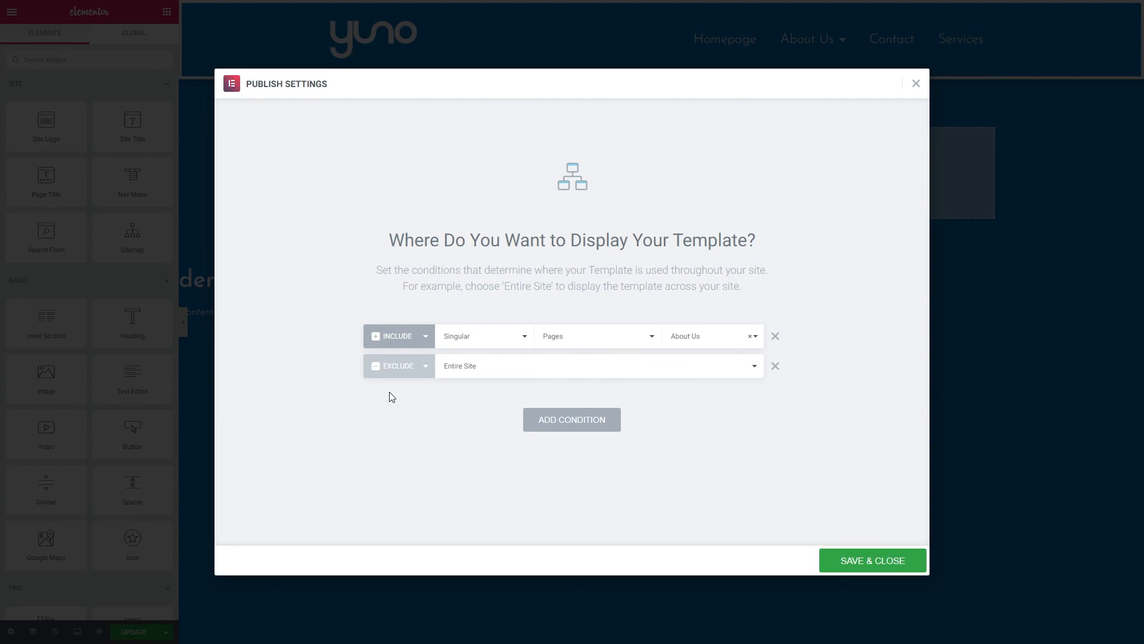
pyautogui.click(776, 367)
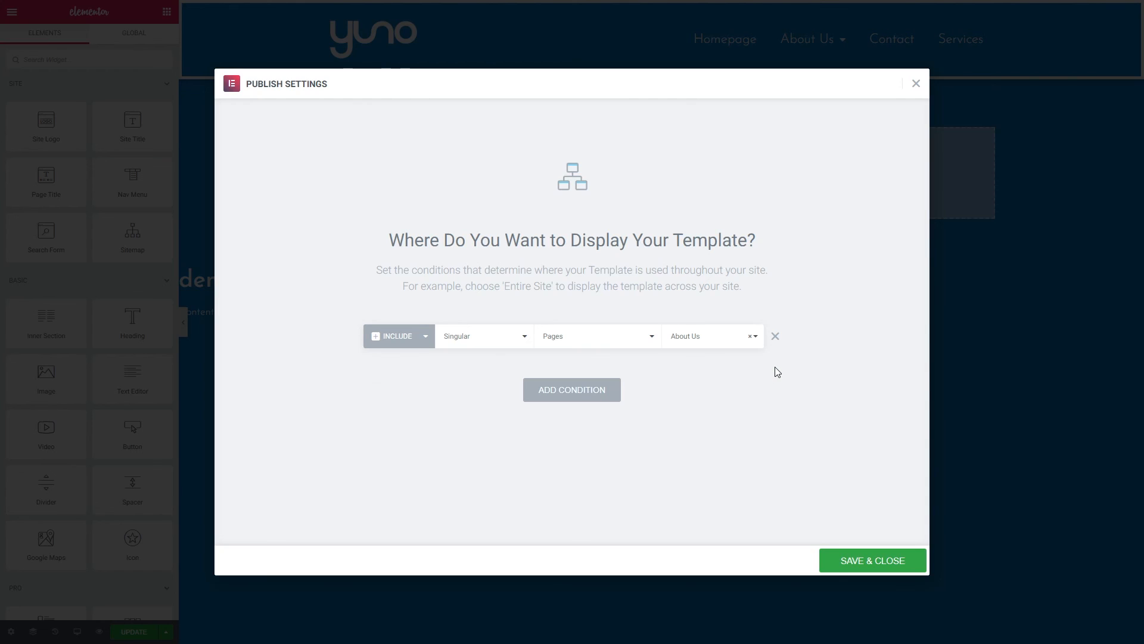
# Replace the About Us display condition with Include Entire Site and save the template
pyautogui.click(775, 336)
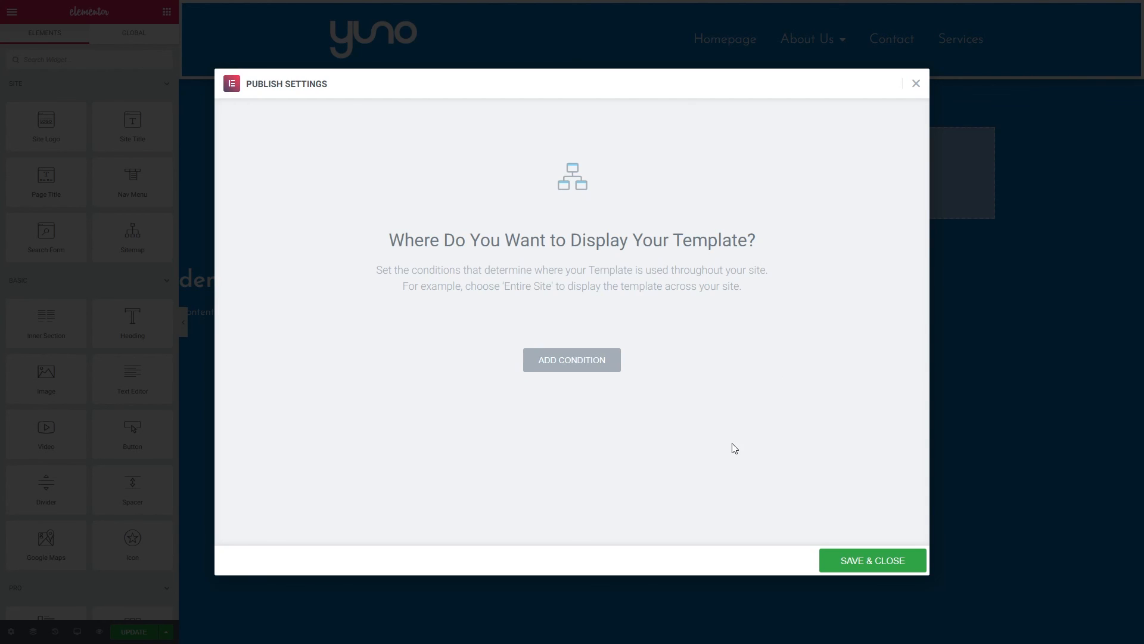
pyautogui.click(554, 361)
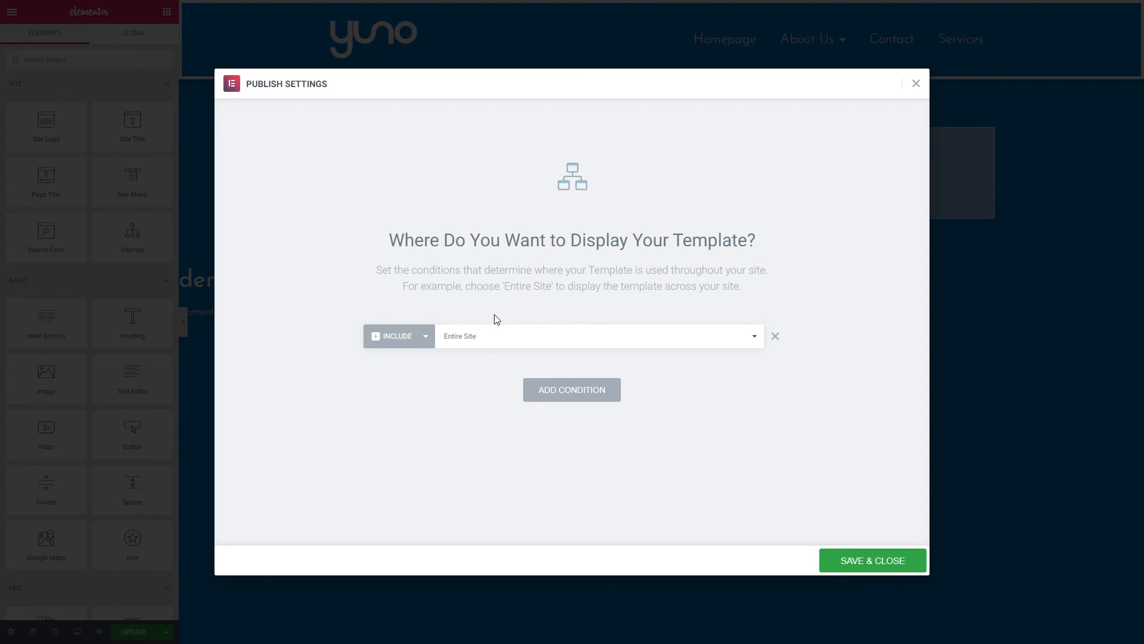
pyautogui.click(852, 562)
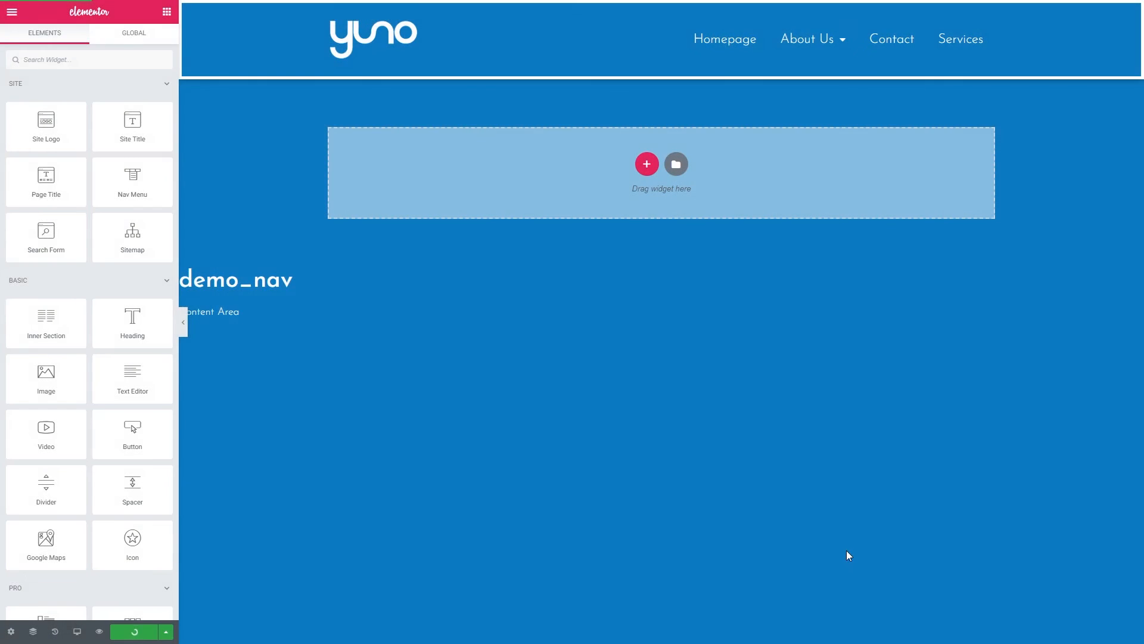